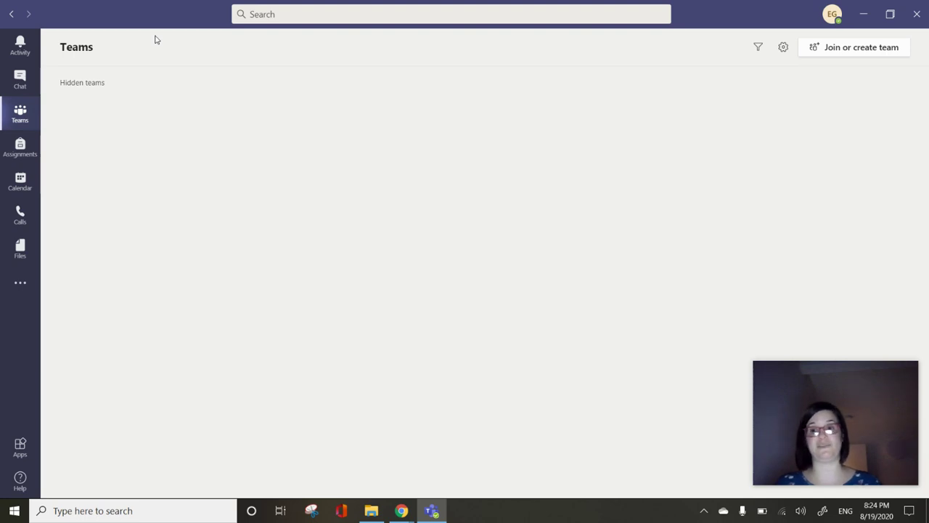
Create a Class type team named "Training Class" without adding any students or teachers.
{"action": "left_click", "coordinate": [869, 49]}
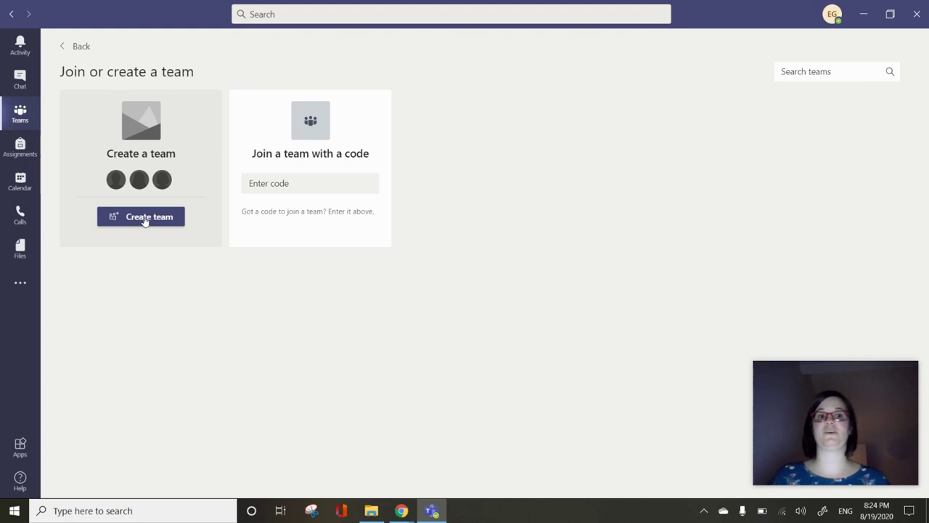
{"action": "left_click", "coordinate": [146, 216]}
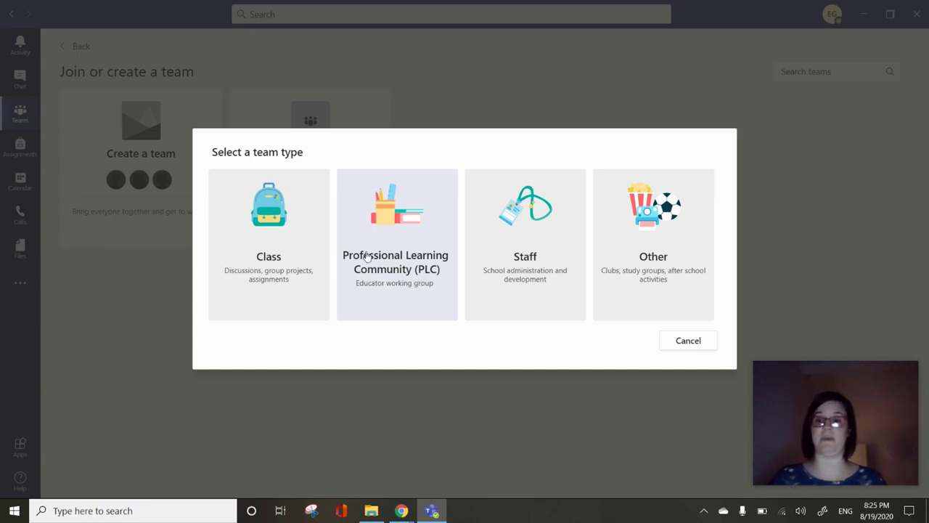
{"action": "left_click", "coordinate": [268, 253]}
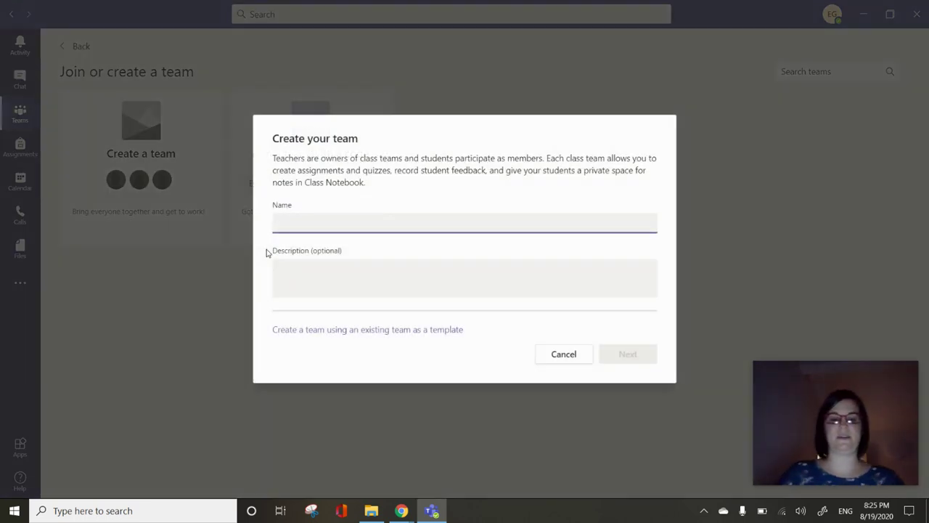
{"action": "type", "text": "Training"}
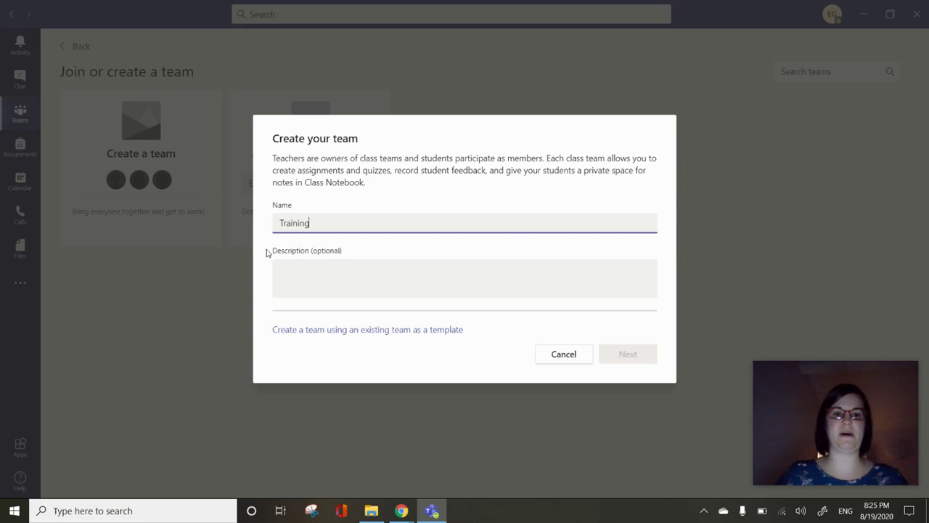
{"action": "type", "text": " Class"}
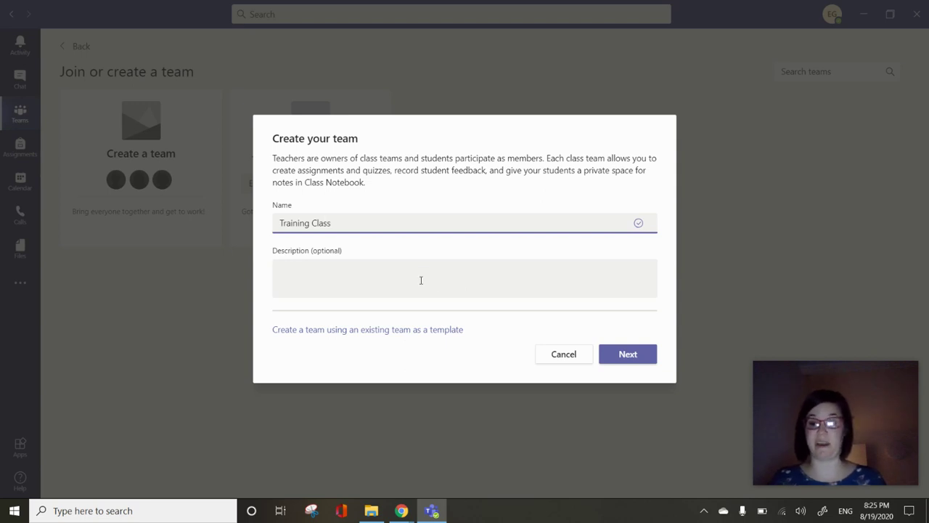
{"action": "left_click", "coordinate": [637, 364]}
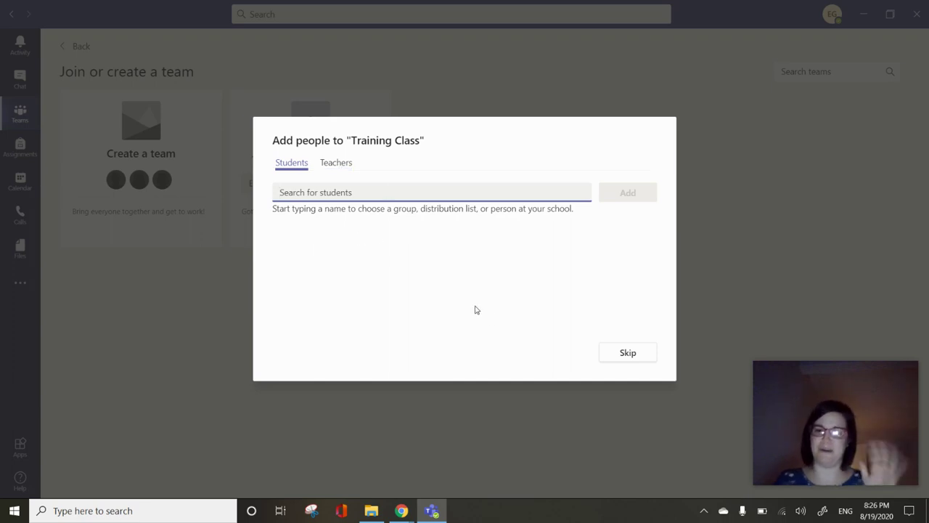
{"action": "left_click", "coordinate": [628, 353]}
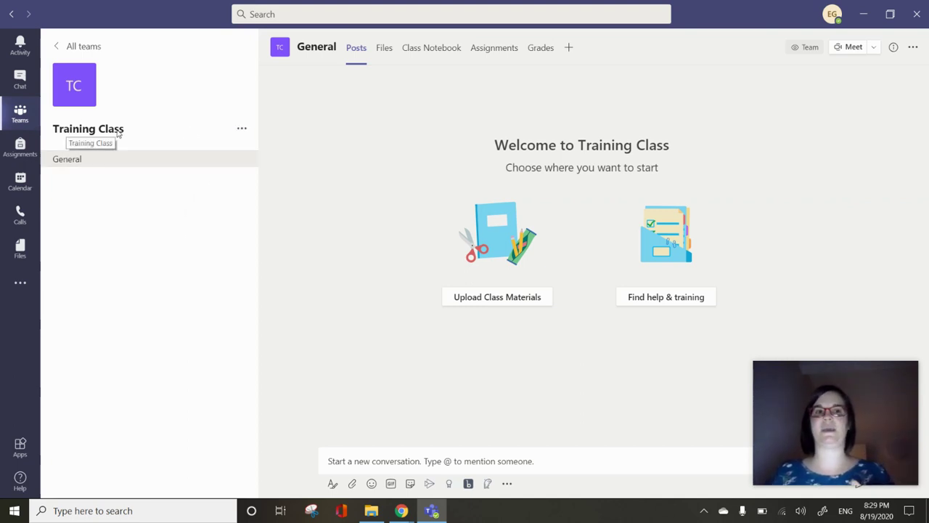
Add a private channel named "Blue Group" to the Training Class team, skipping the addition of members.
{"action": "left_click", "coordinate": [242, 131]}
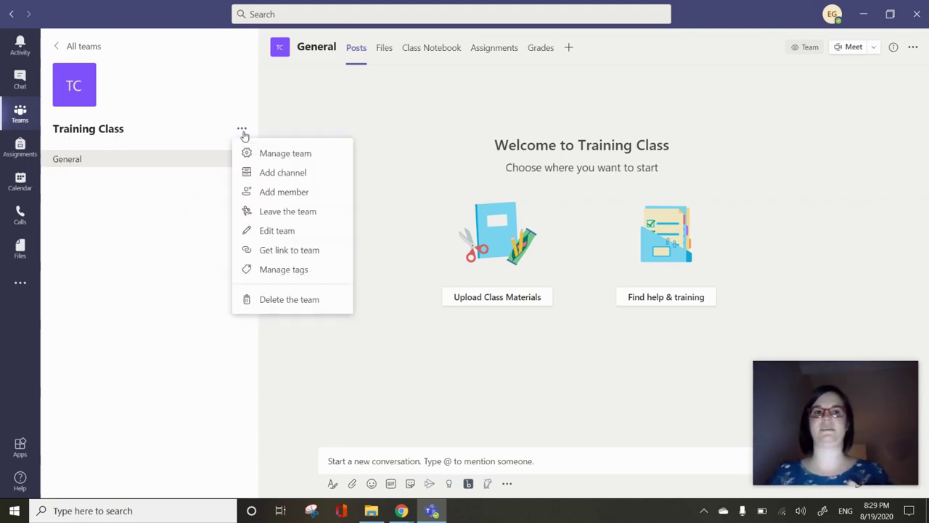
{"action": "left_click", "coordinate": [276, 173]}
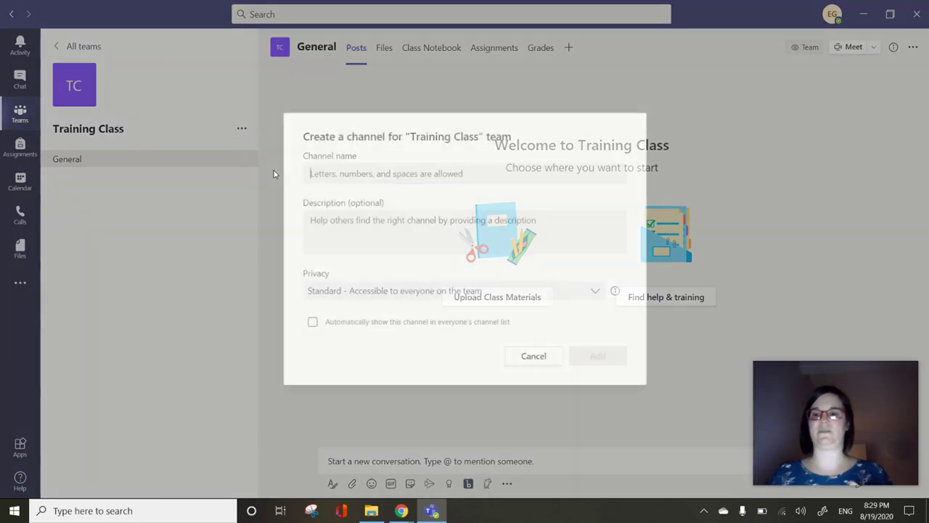
{"action": "type", "text": "Blue Group"}
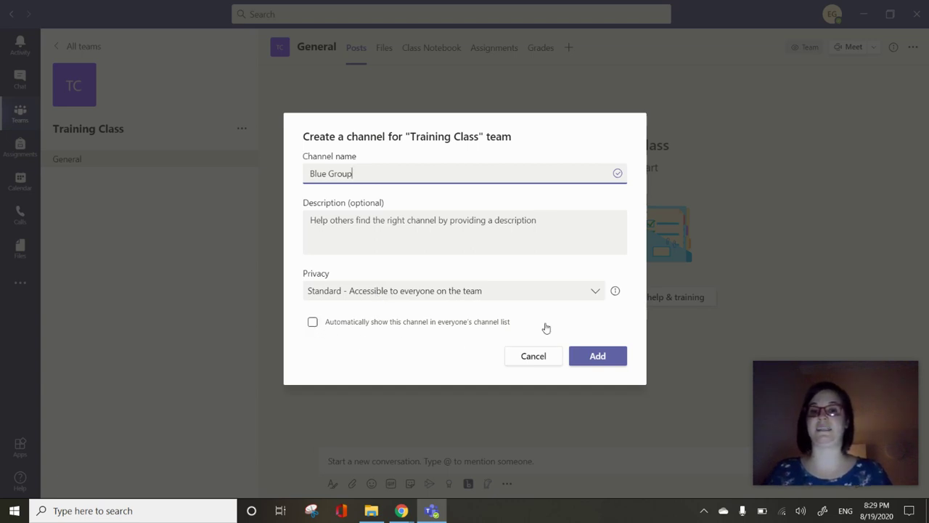
{"action": "left_click", "coordinate": [473, 293]}
{"action": "left_click", "coordinate": [419, 356]}
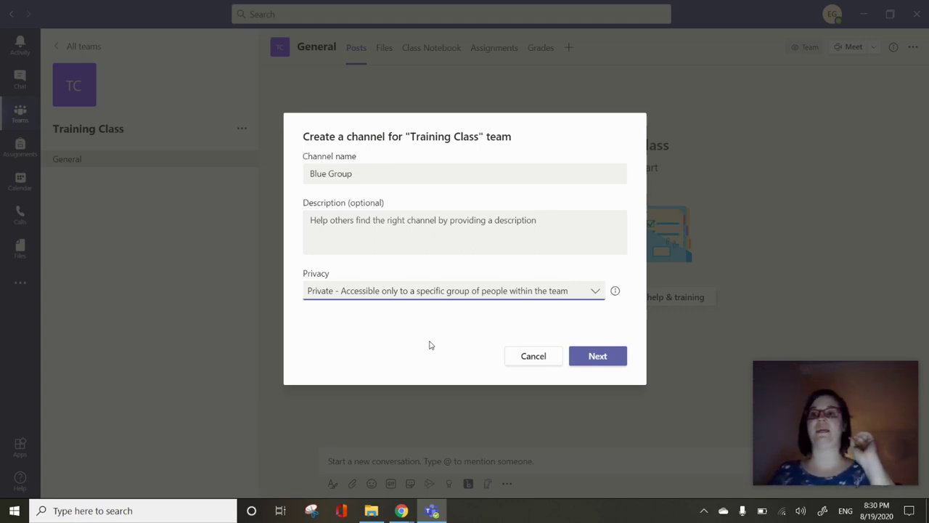
{"action": "left_click", "coordinate": [615, 358]}
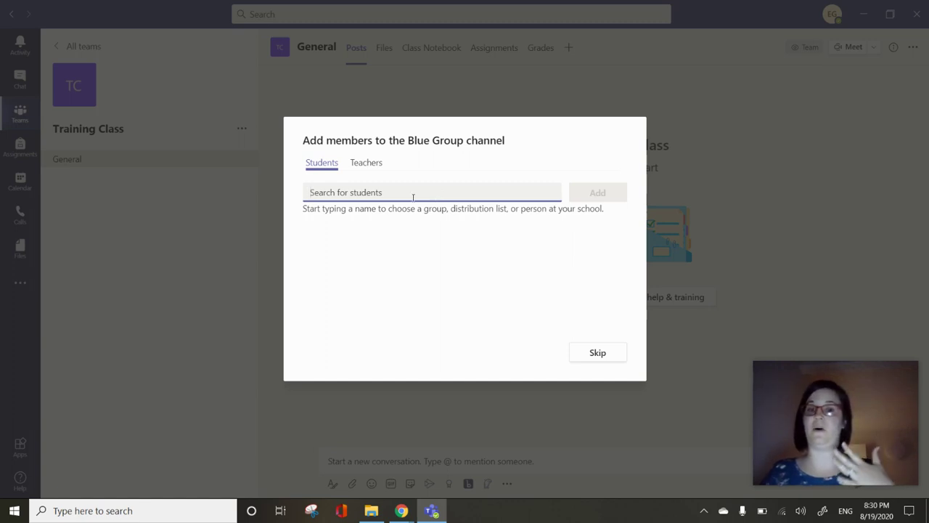
{"action": "left_click", "coordinate": [595, 351]}
Add a private channel named "Green Group" to the Training Class team without adding members.
{"action": "left_click", "coordinate": [242, 129]}
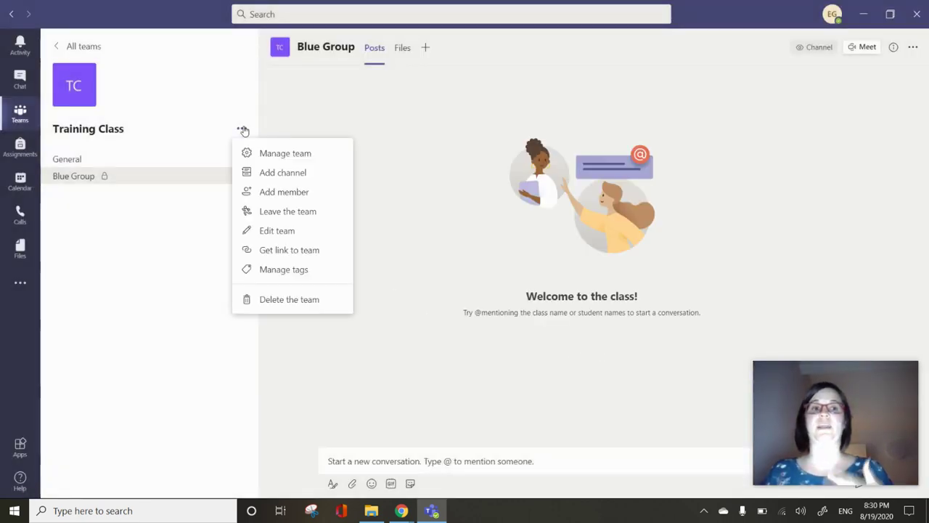
{"action": "left_click", "coordinate": [280, 174]}
{"action": "type", "text": "G"}
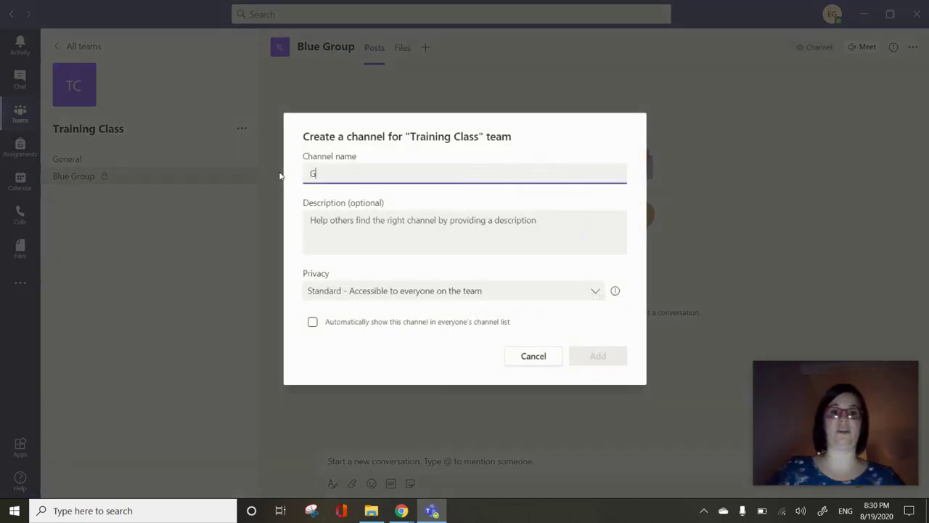
{"action": "type", "text": "reen Group"}
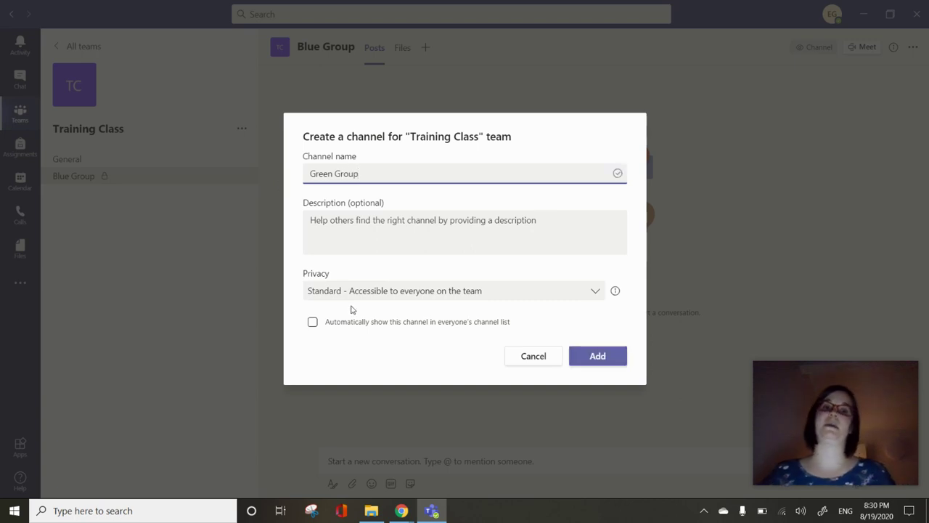
{"action": "left_click", "coordinate": [351, 292]}
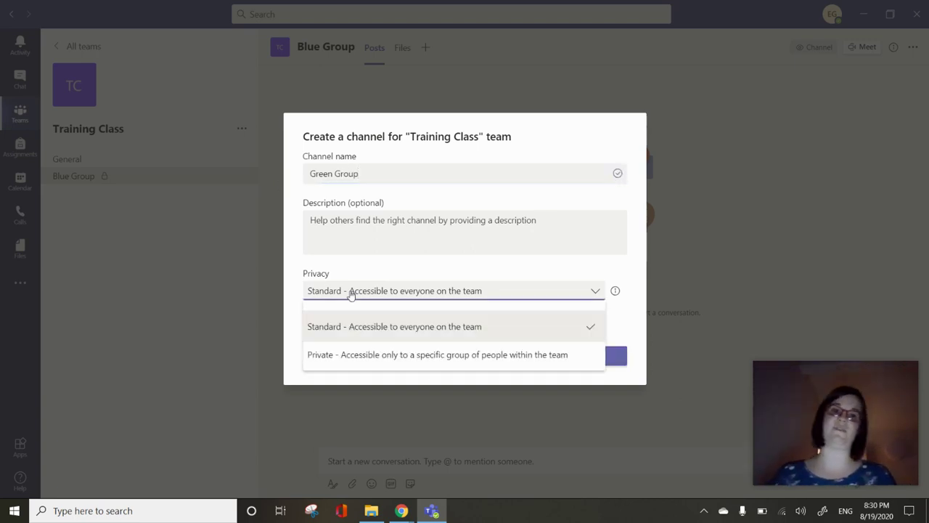
{"action": "left_click", "coordinate": [350, 355]}
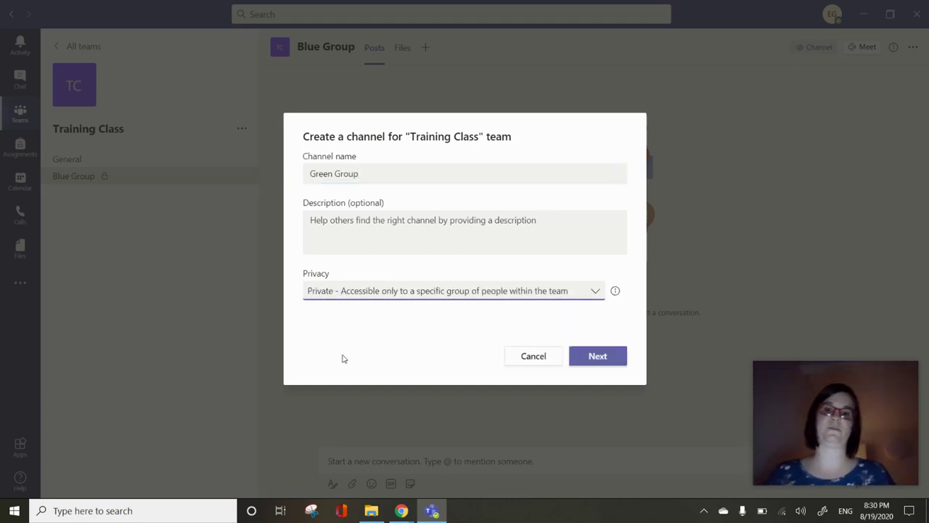
{"action": "left_click", "coordinate": [601, 357]}
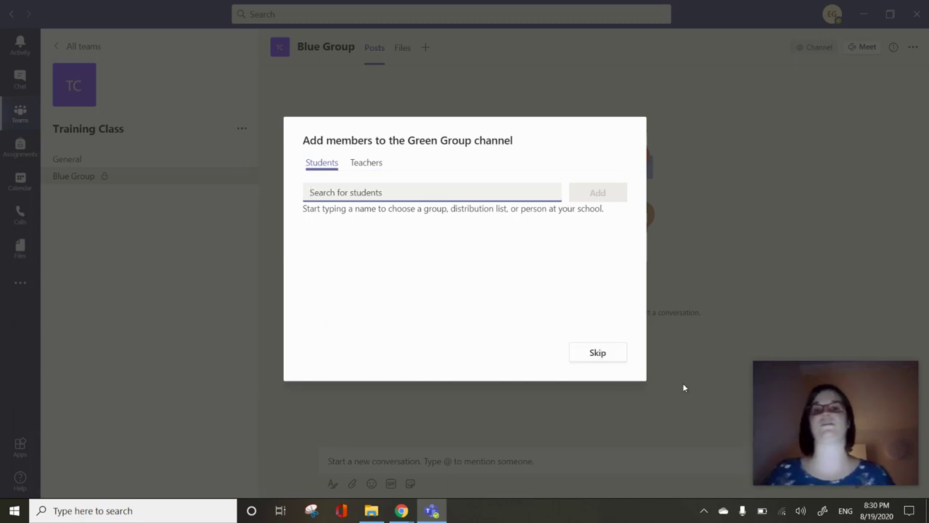
{"action": "left_click", "coordinate": [588, 353]}
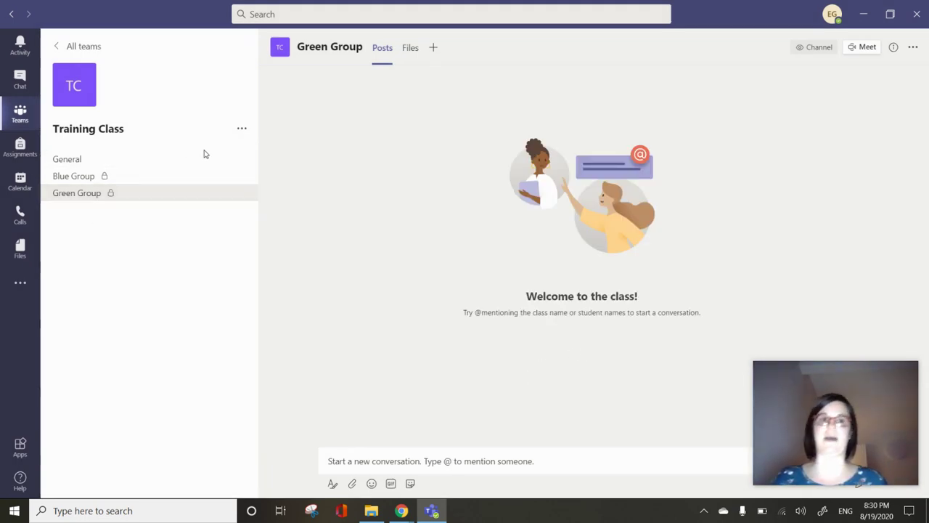
Add a private channel named "Yellow Group" to the Training Class team without adding members.
{"action": "left_click", "coordinate": [240, 129]}
{"action": "left_click", "coordinate": [285, 173]}
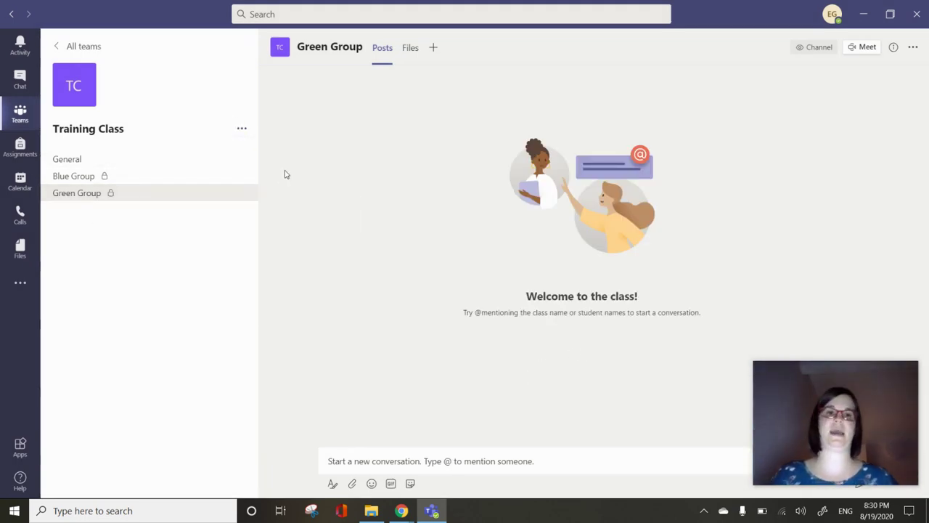
{"action": "type", "text": "Yellow"}
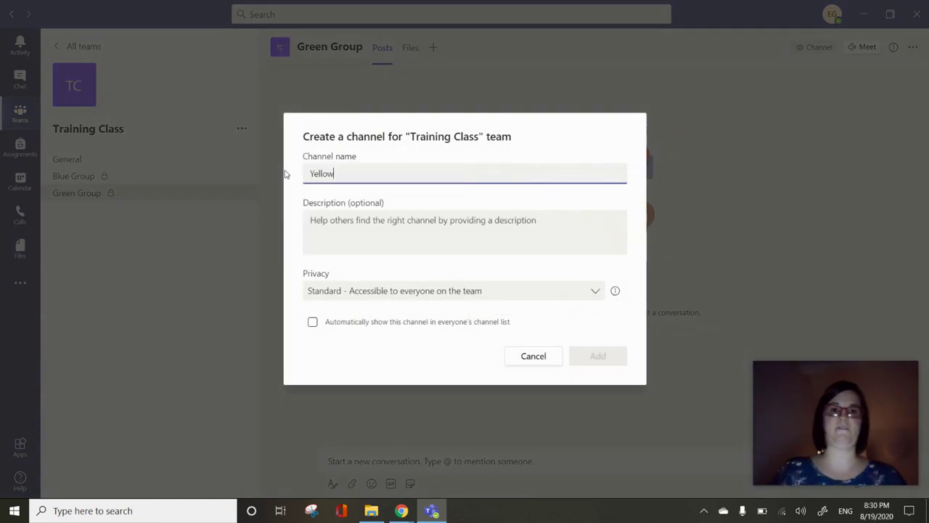
{"action": "type", "text": " Group"}
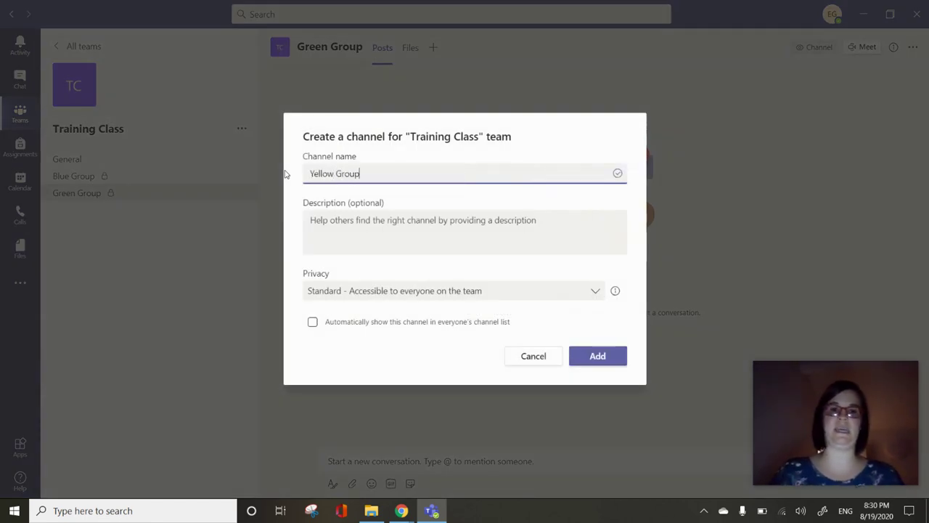
{"action": "left_click", "coordinate": [457, 292]}
{"action": "left_click", "coordinate": [412, 355]}
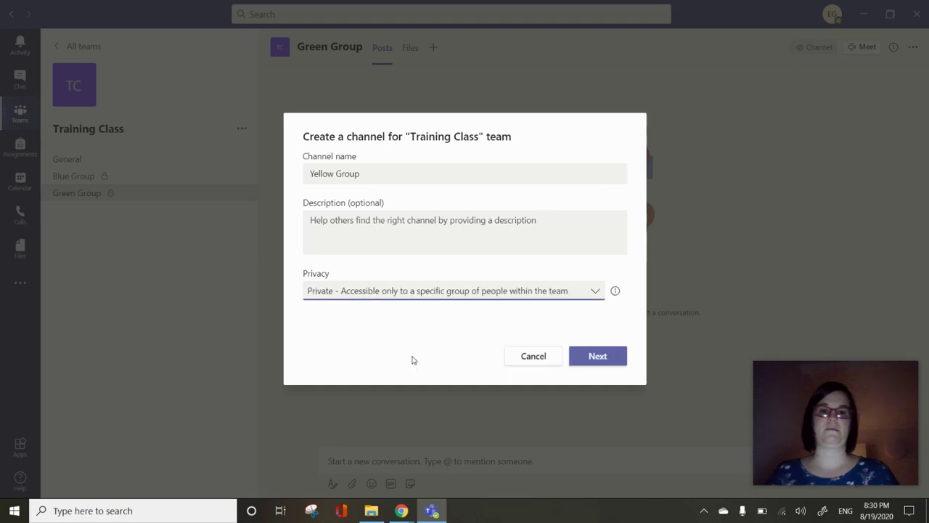
{"action": "left_click", "coordinate": [616, 354]}
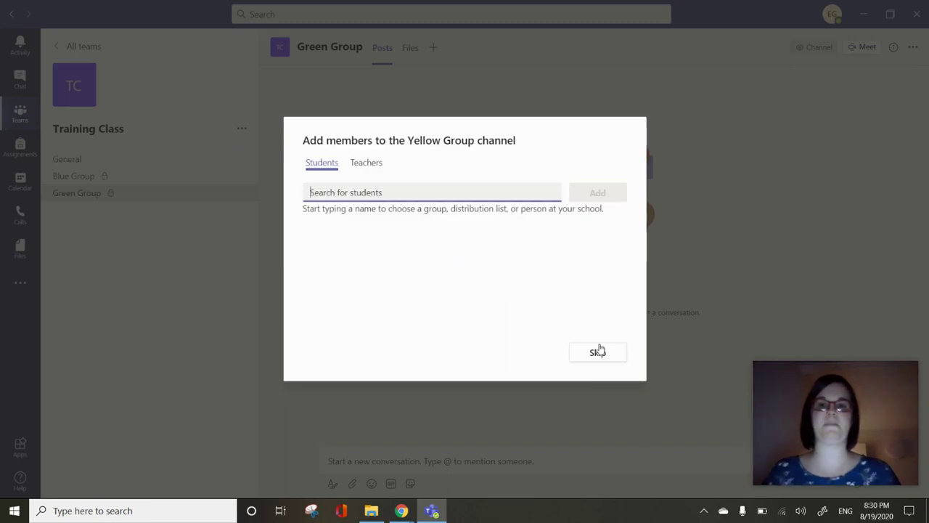
{"action": "left_click", "coordinate": [597, 353]}
Add a private channel named "Red Group" to the Training Class team without adding members.
{"action": "left_click", "coordinate": [241, 128]}
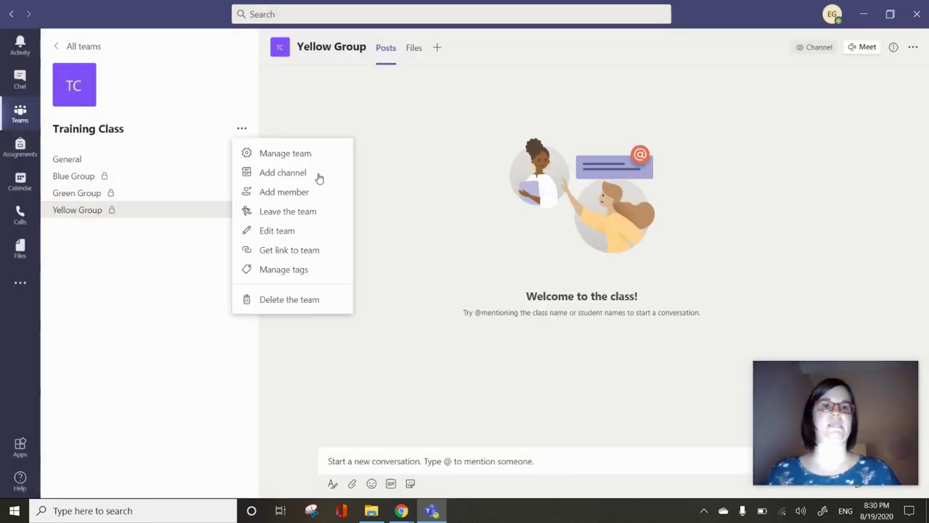
{"action": "left_click", "coordinate": [314, 179]}
{"action": "type", "text": "Red"}
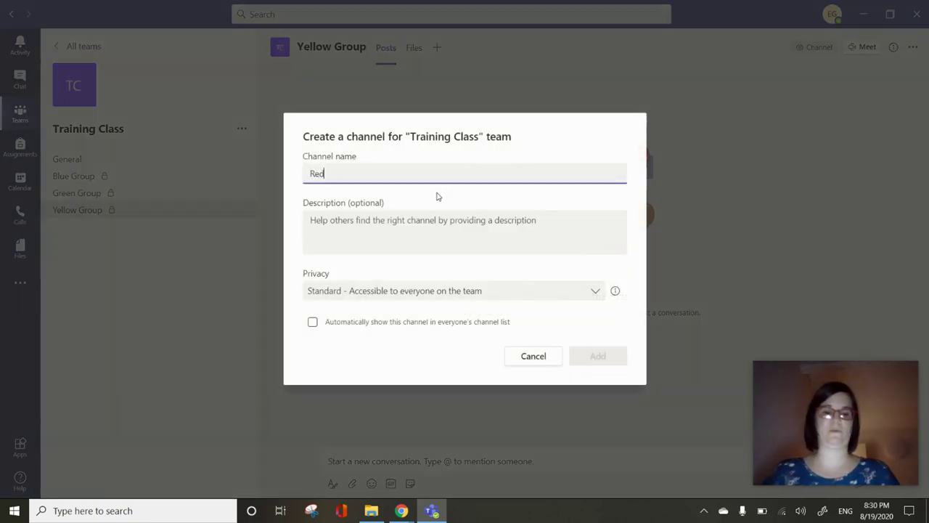
{"action": "type", "text": " Group"}
{"action": "left_click", "coordinate": [390, 292]}
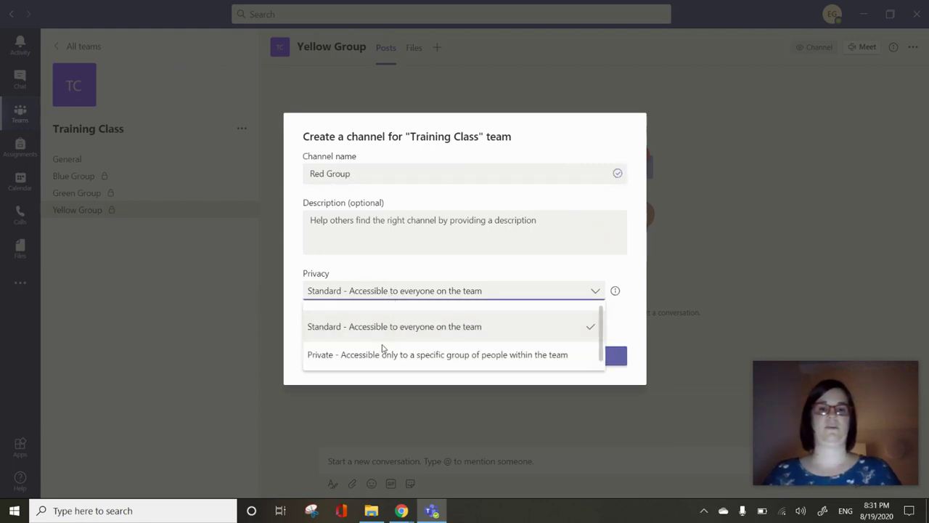
{"action": "left_click", "coordinate": [383, 352]}
{"action": "left_click", "coordinate": [617, 355]}
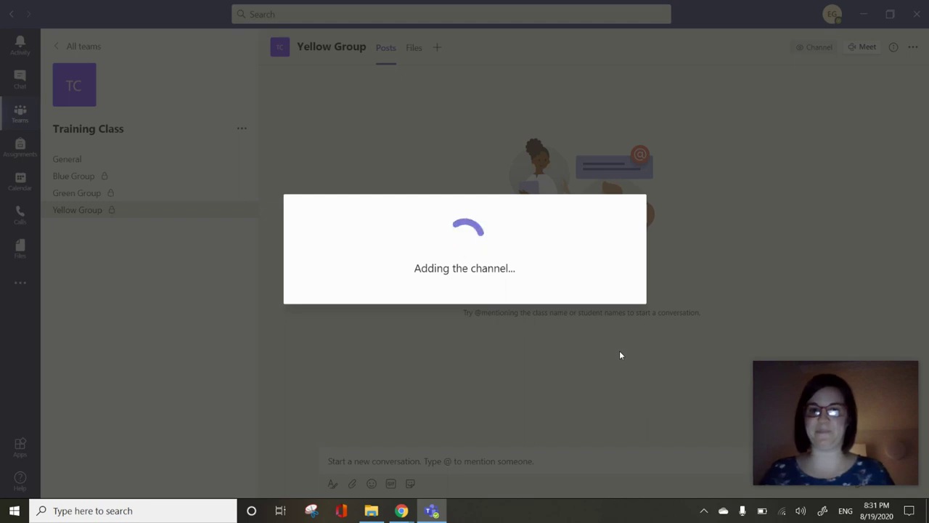
{"action": "left_click", "coordinate": [618, 354]}
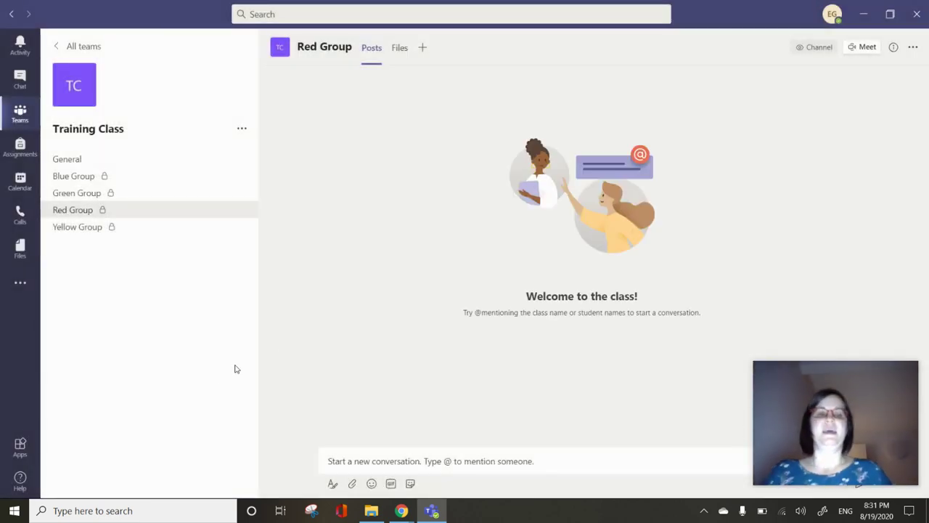
View the General, Blue Group and Green Group channels of the Training Class team to compare them.
{"action": "left_click", "coordinate": [77, 162]}
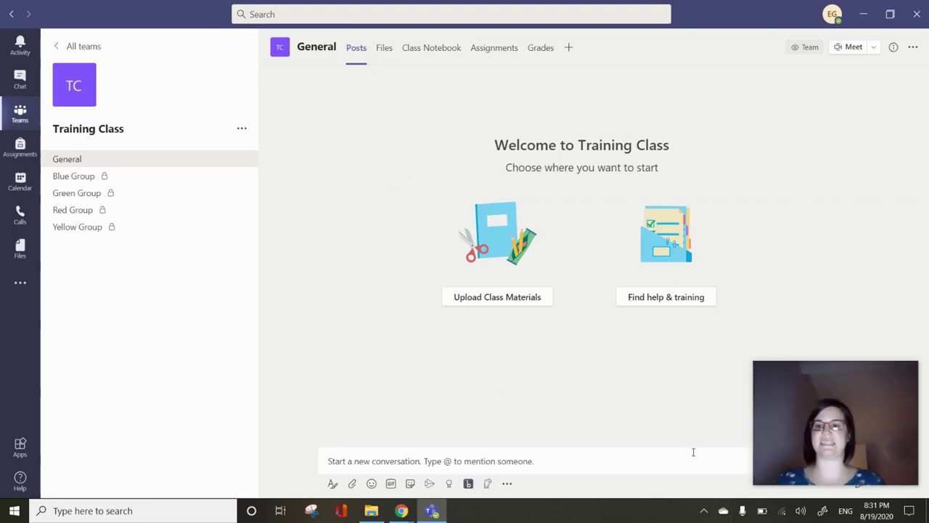
{"action": "left_click", "coordinate": [90, 183]}
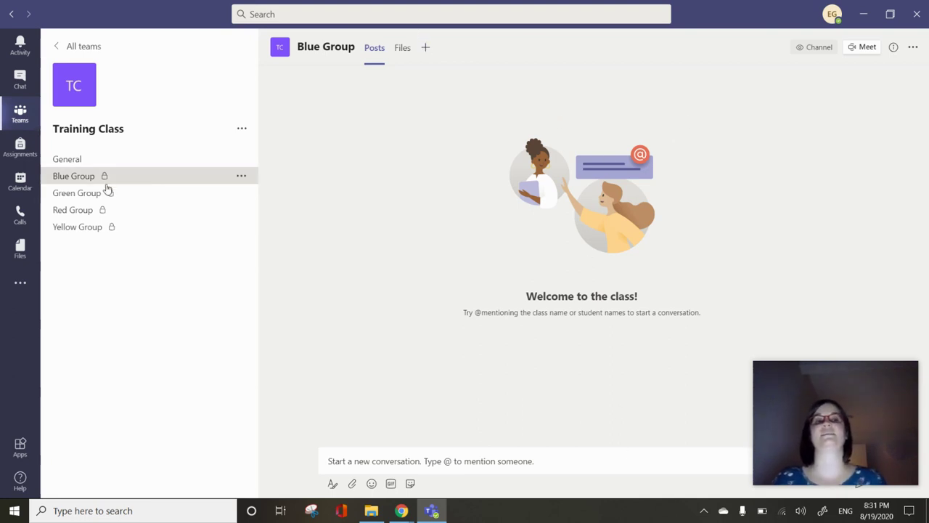
{"action": "left_click", "coordinate": [81, 198]}
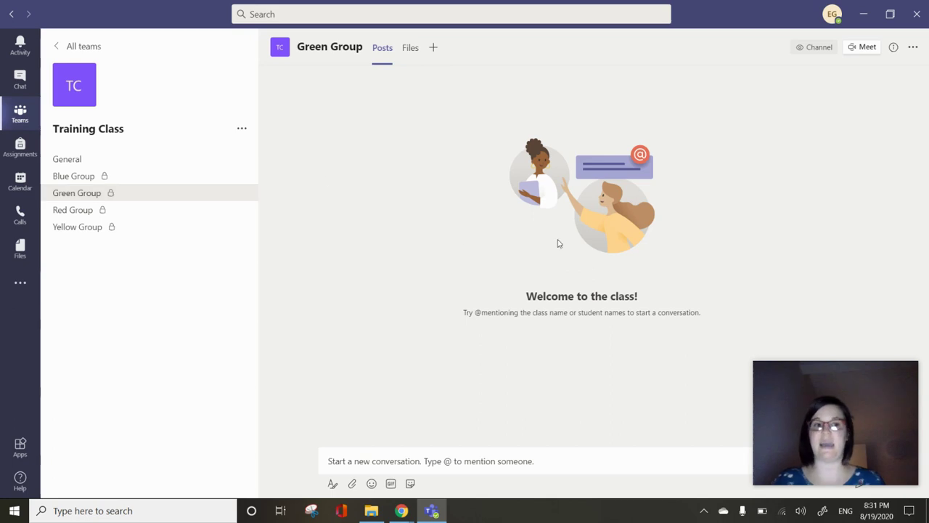
Open the management settings of the General channel to review its message posting permissions.
{"action": "left_click", "coordinate": [100, 165]}
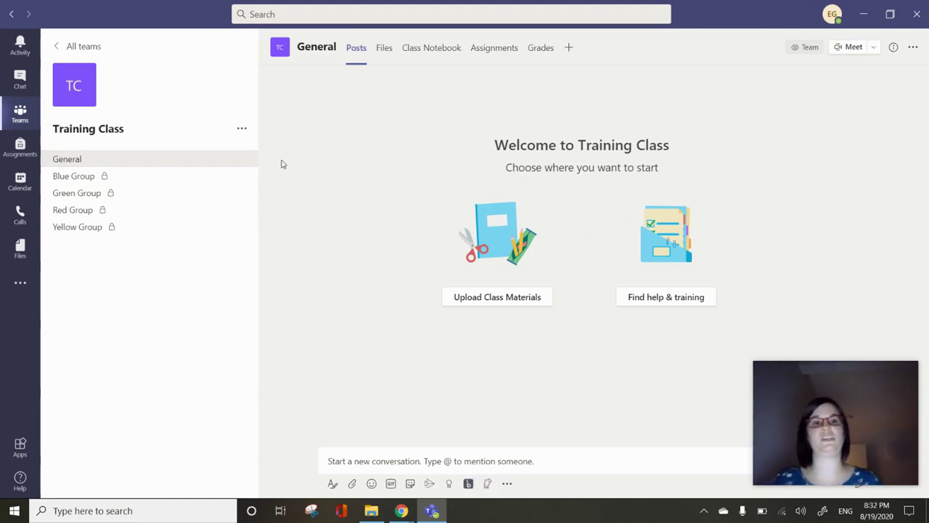
{"action": "left_click", "coordinate": [242, 159]}
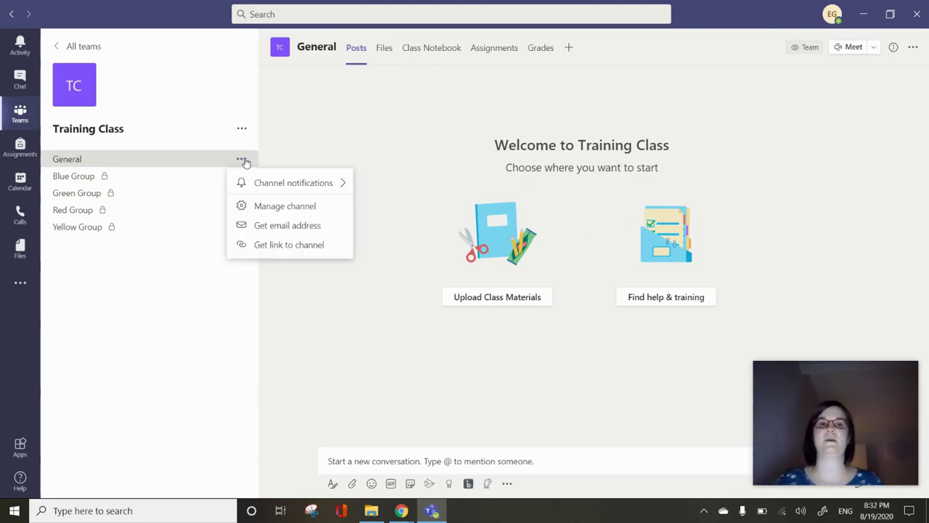
{"action": "left_click", "coordinate": [298, 207]}
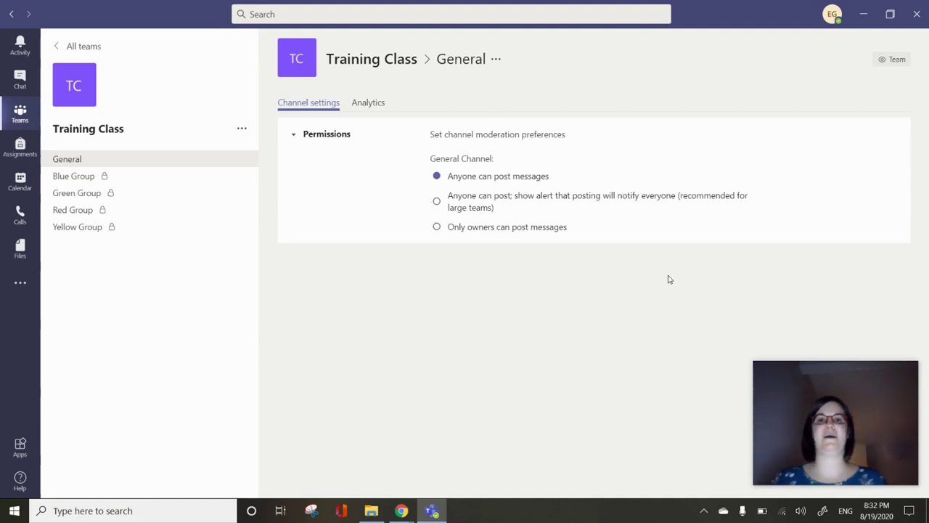
Try the owners-only and notify-everyone alert posting options for the General channel, ending on "Anyone can post messages".
{"action": "left_click", "coordinate": [473, 231]}
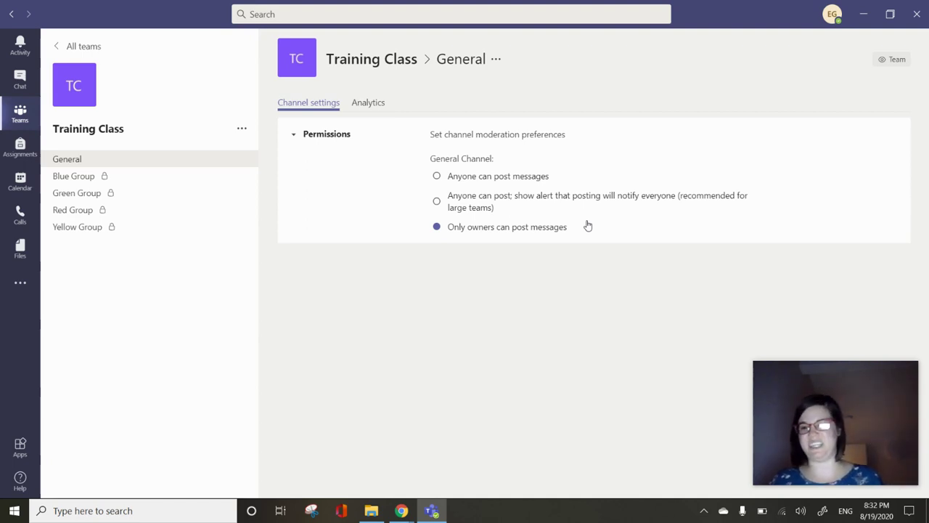
{"action": "left_click", "coordinate": [455, 204]}
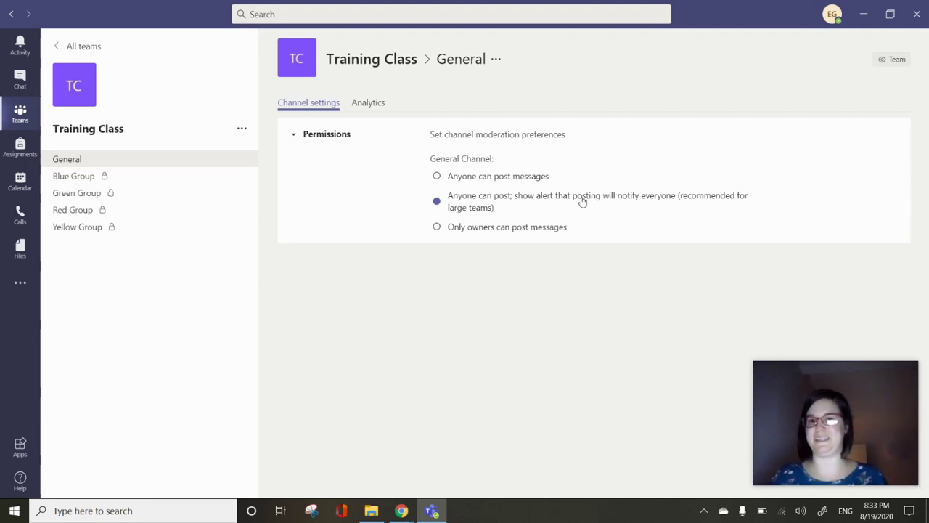
{"action": "left_click", "coordinate": [488, 182]}
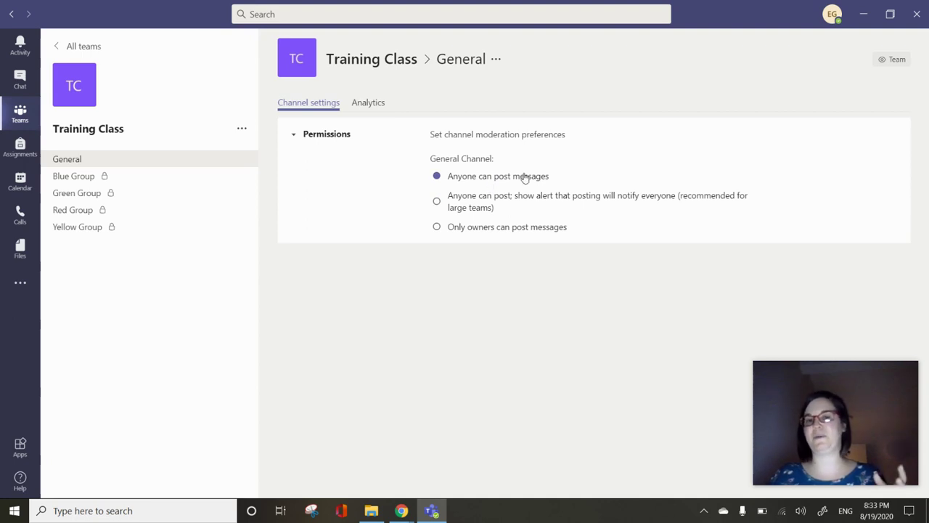
View the General channel's analytics for the last 7 days and look over the channel's available options.
{"action": "left_click", "coordinate": [366, 104]}
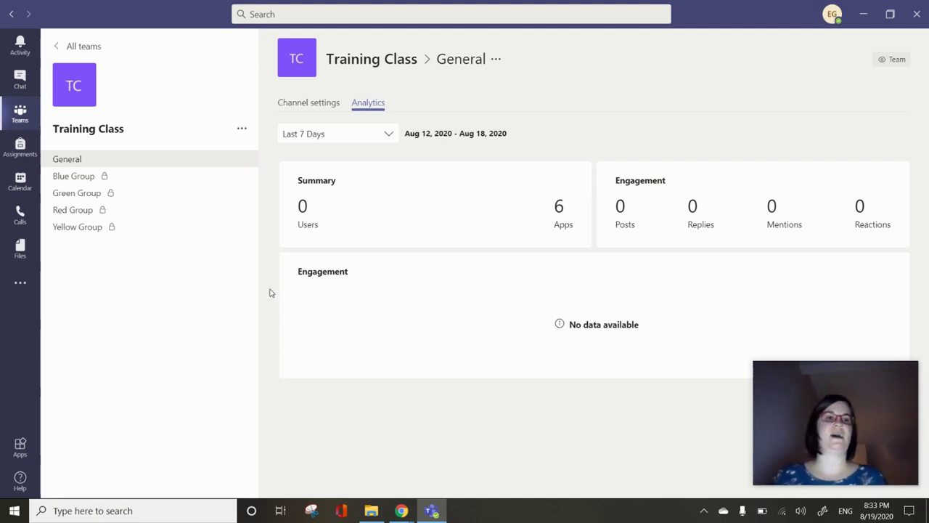
{"action": "left_click", "coordinate": [244, 159]}
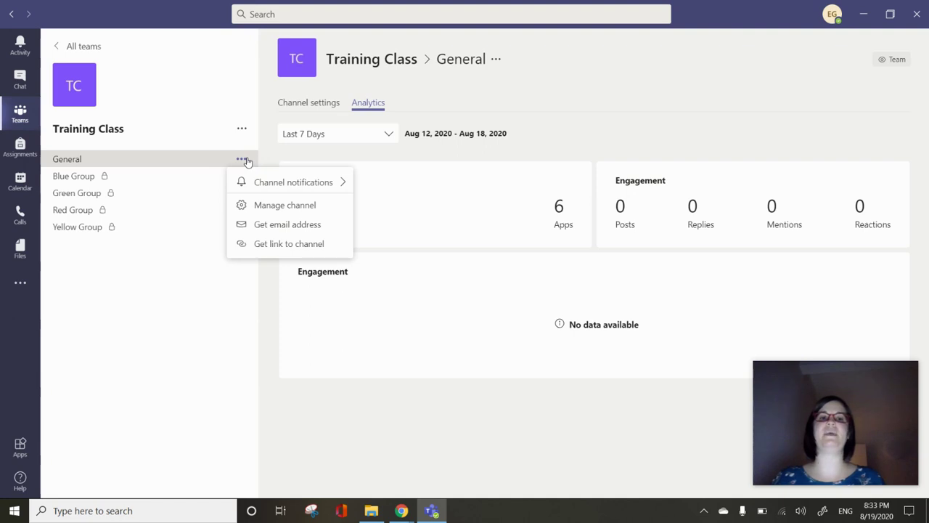
{"action": "mouse_move", "coordinate": [263, 186]}
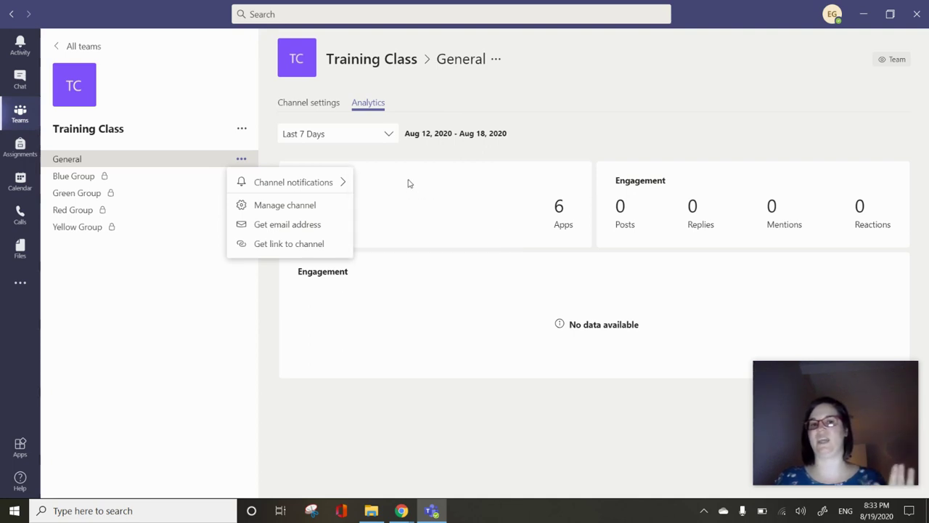
{"action": "left_click", "coordinate": [188, 290]}
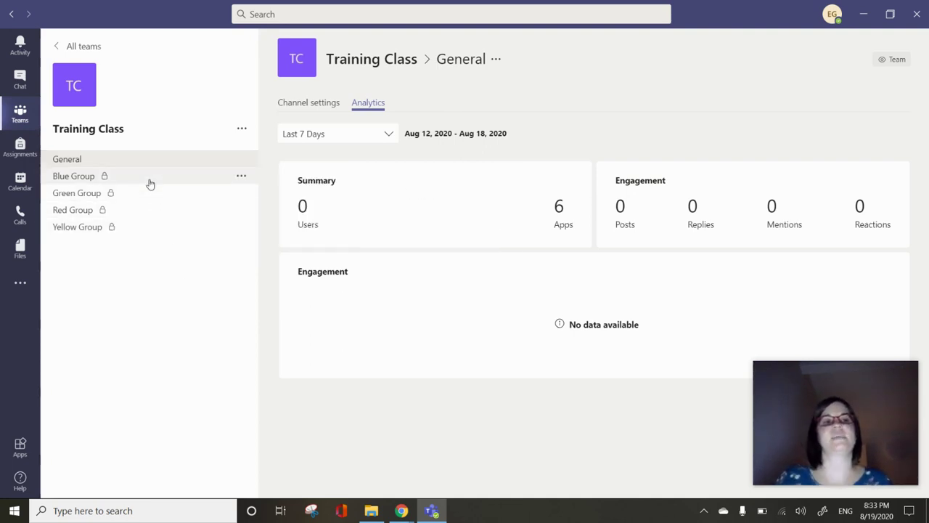
Look at the editable name and description of the Blue Group channel and leave without saving.
{"action": "left_click", "coordinate": [245, 178]}
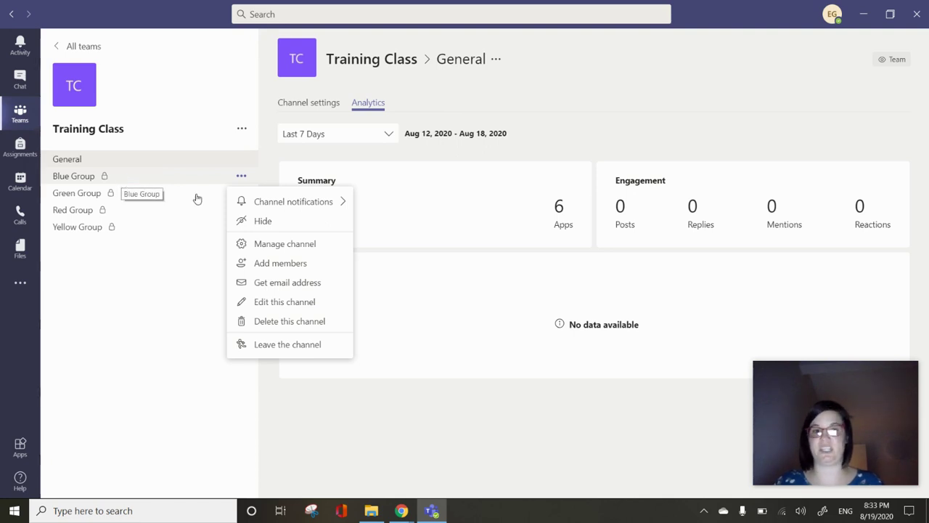
{"action": "left_click", "coordinate": [289, 309]}
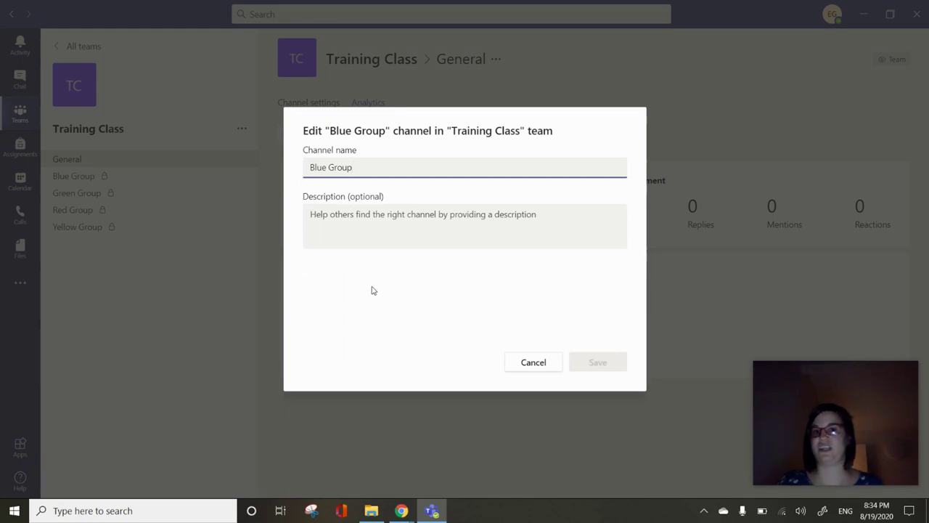
{"action": "left_click", "coordinate": [536, 369]}
Check the student and teacher options for adding members to the Blue Group channel without adding anyone.
{"action": "left_click", "coordinate": [242, 179]}
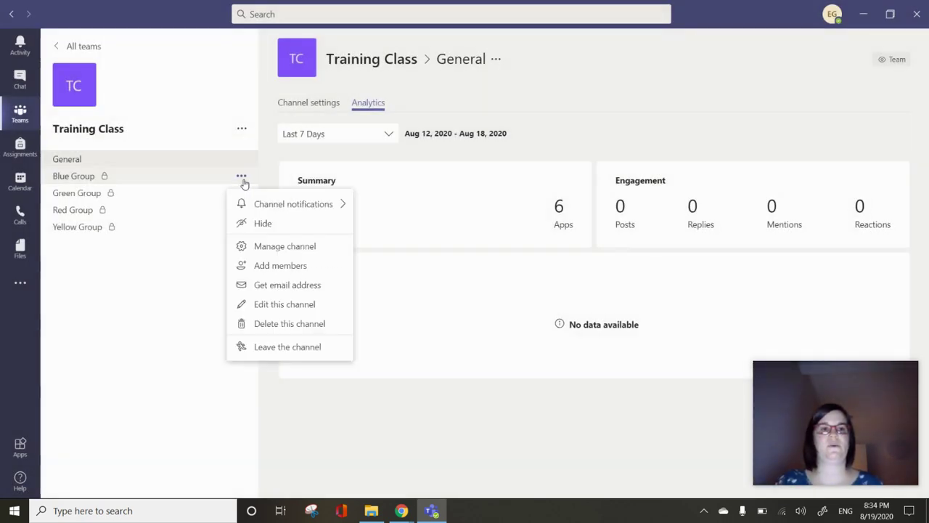
{"action": "left_click", "coordinate": [277, 265]}
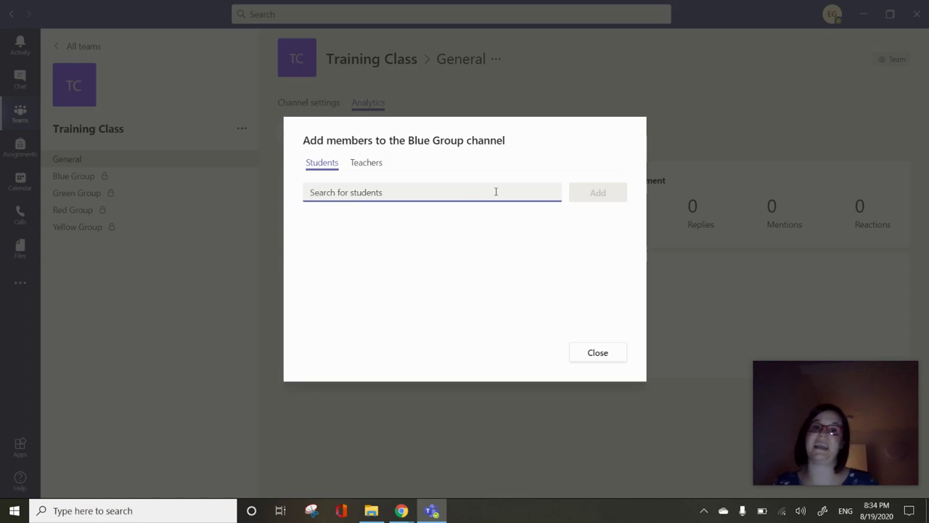
{"action": "left_click", "coordinate": [366, 163]}
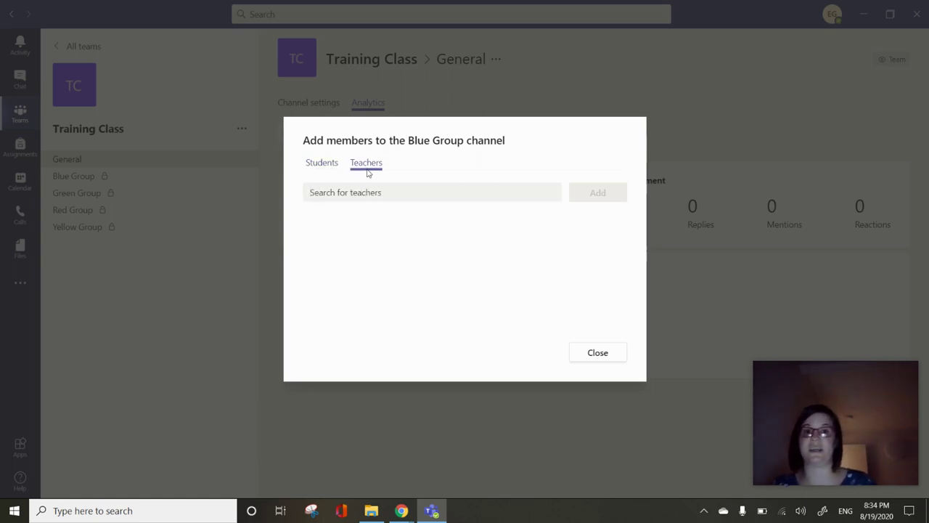
{"action": "left_click", "coordinate": [331, 163]}
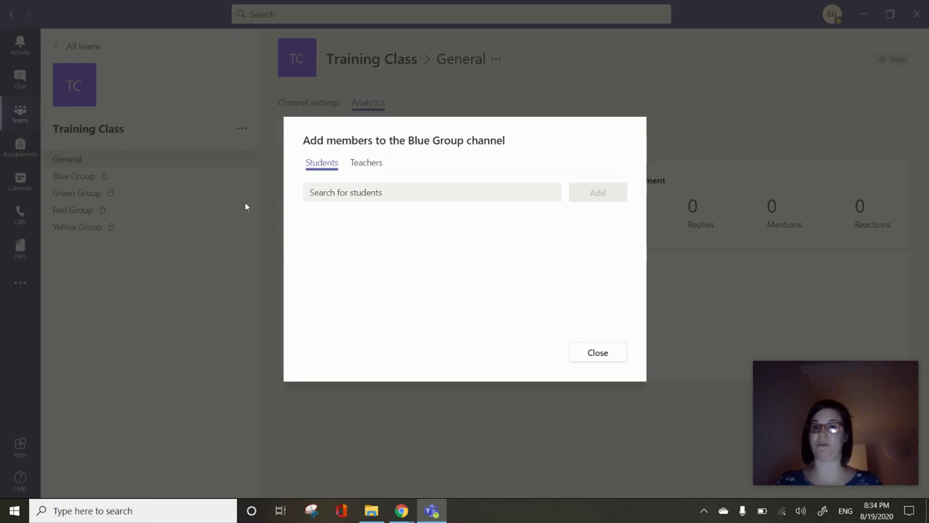
{"action": "left_click", "coordinate": [597, 352]}
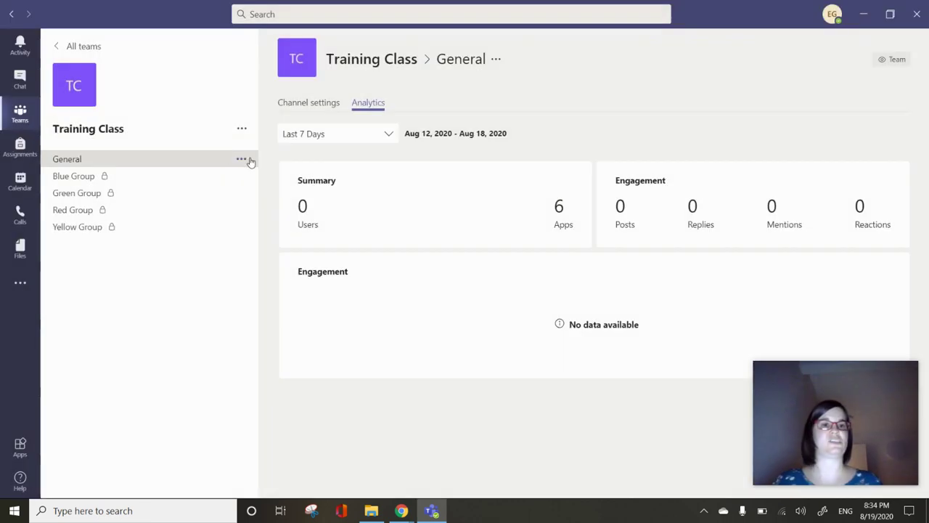
Open the management page of the Blue Group channel and review the role choices, keeping the listed owner as Owner.
{"action": "left_click", "coordinate": [247, 159]}
{"action": "left_click", "coordinate": [241, 159]}
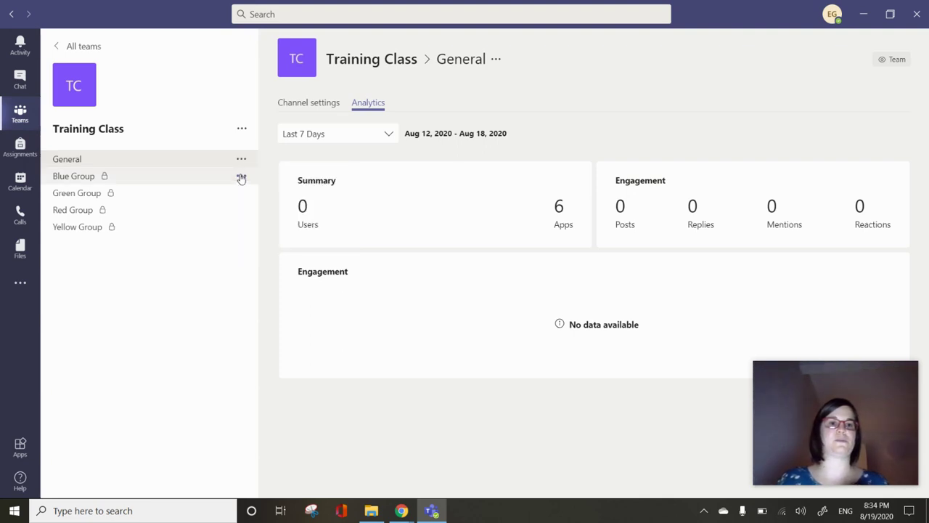
{"action": "left_click", "coordinate": [241, 178]}
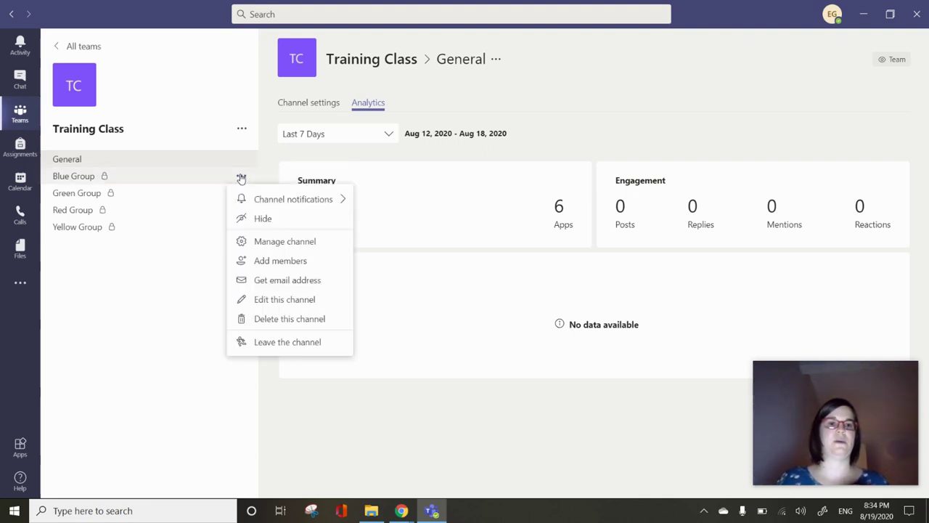
{"action": "left_click", "coordinate": [277, 249]}
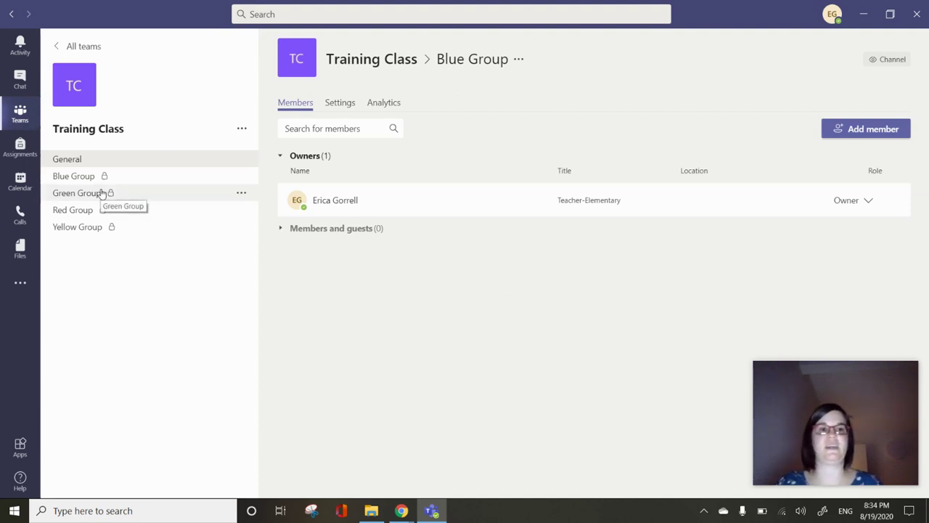
{"action": "left_click", "coordinate": [856, 201]}
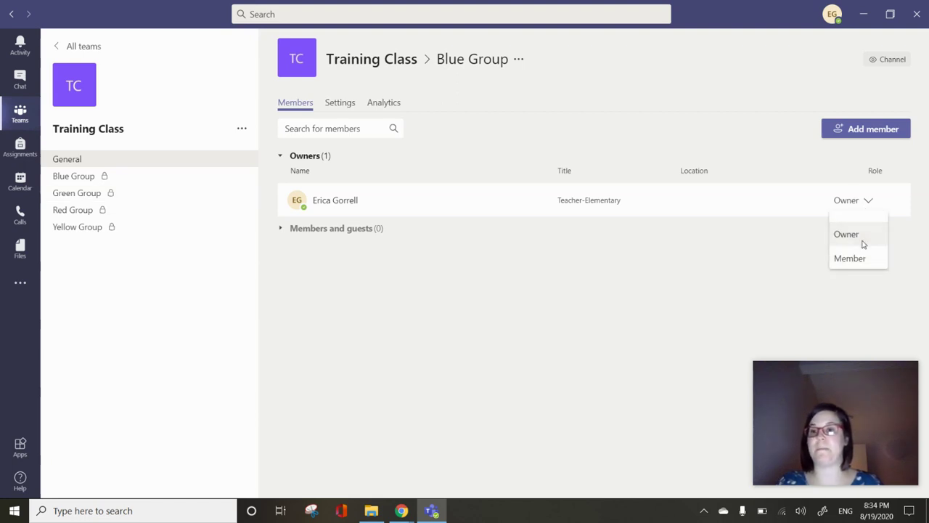
{"action": "left_click", "coordinate": [864, 235]}
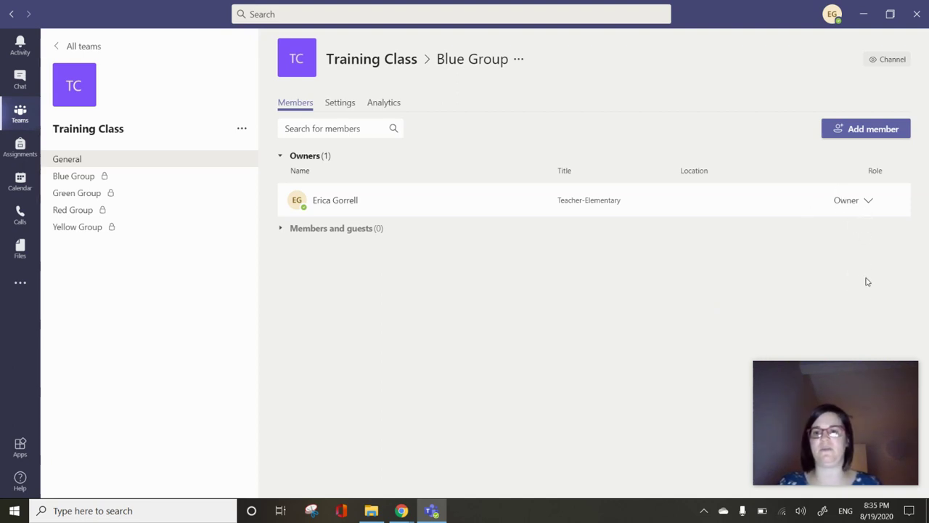
{"action": "mouse_move", "coordinate": [104, 179]}
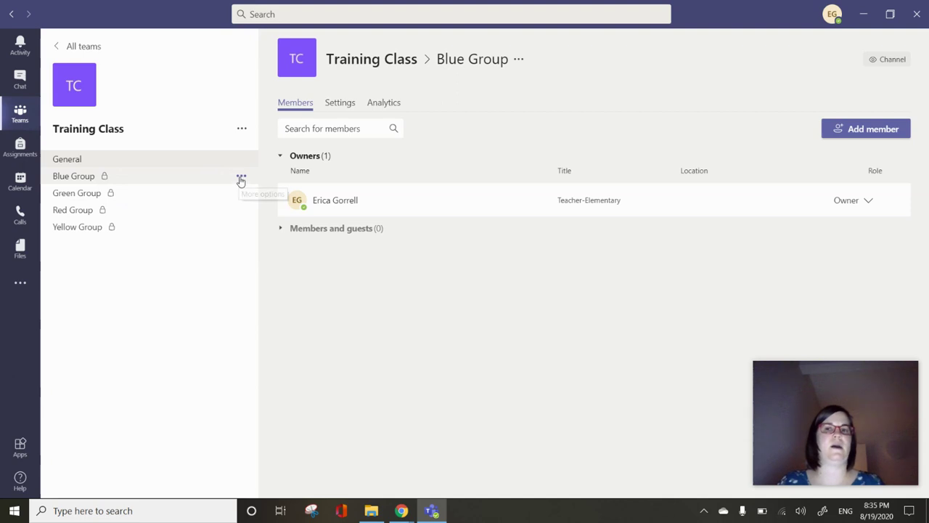
{"action": "left_click", "coordinate": [340, 103]}
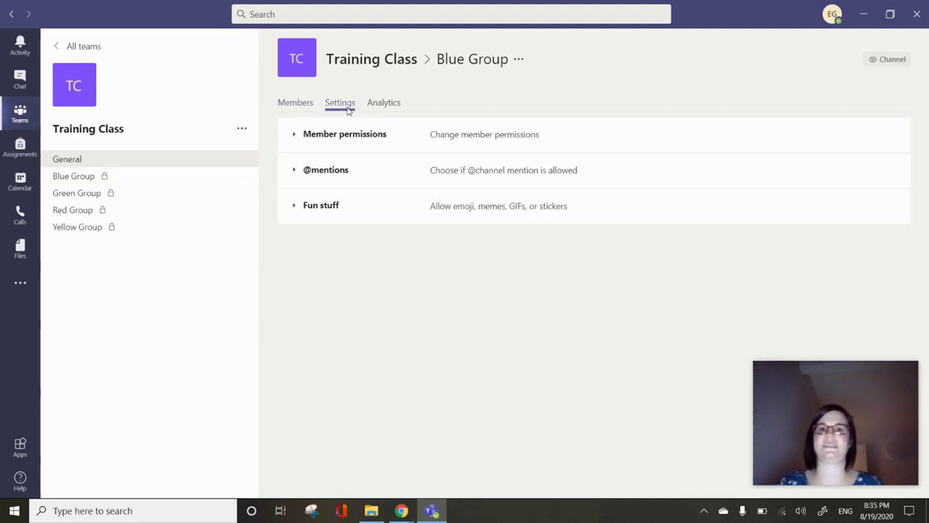
{"action": "left_click", "coordinate": [401, 138]}
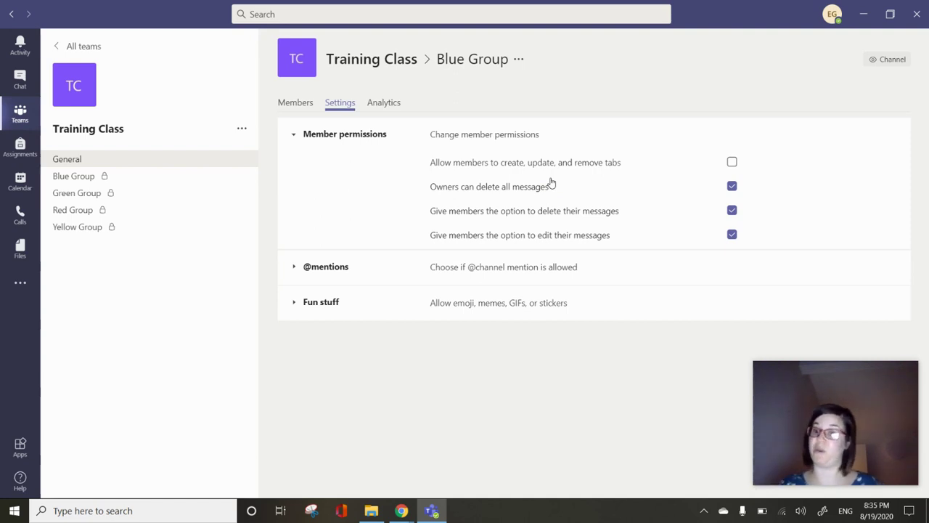
{"action": "left_click", "coordinate": [354, 139]}
{"action": "left_click", "coordinate": [370, 167]}
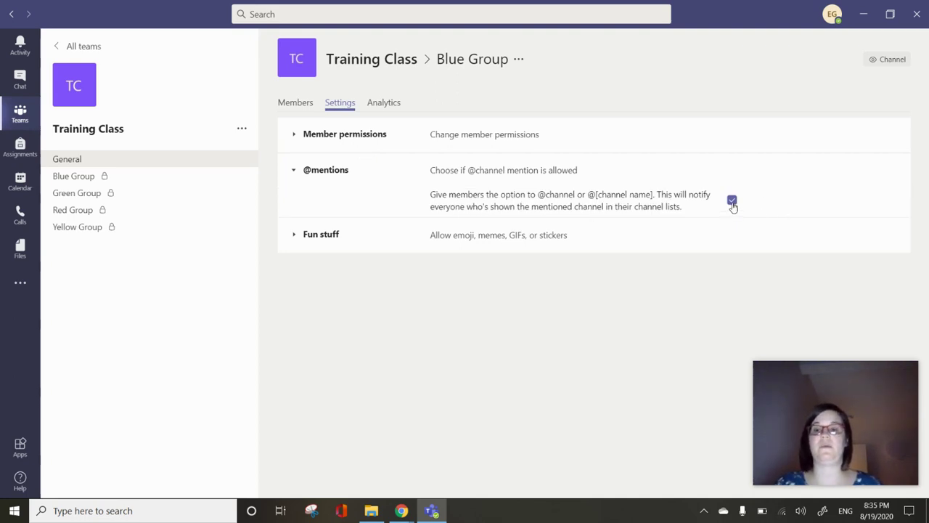
{"action": "left_click", "coordinate": [359, 180]}
{"action": "left_click", "coordinate": [357, 207]}
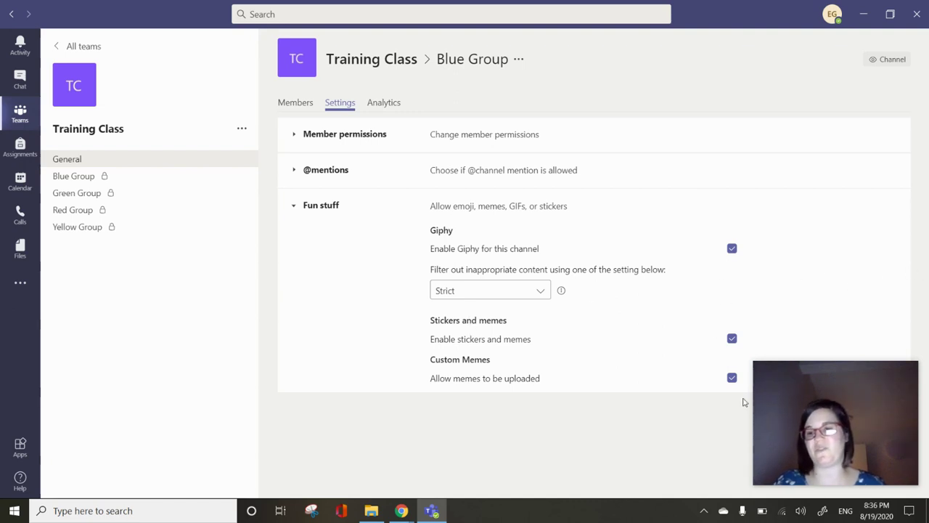
{"action": "left_click", "coordinate": [344, 207]}
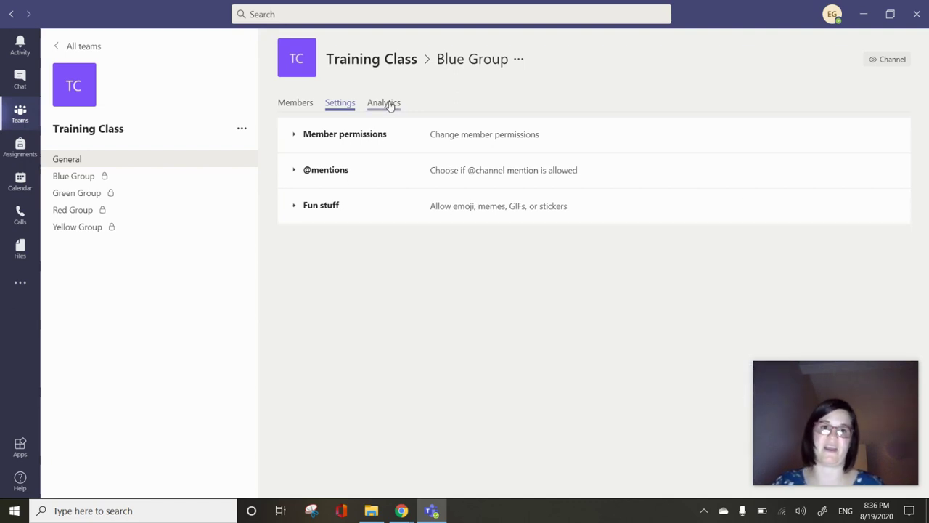
View the Blue Group channel's analytics and check its channel notification options.
{"action": "left_click", "coordinate": [385, 109]}
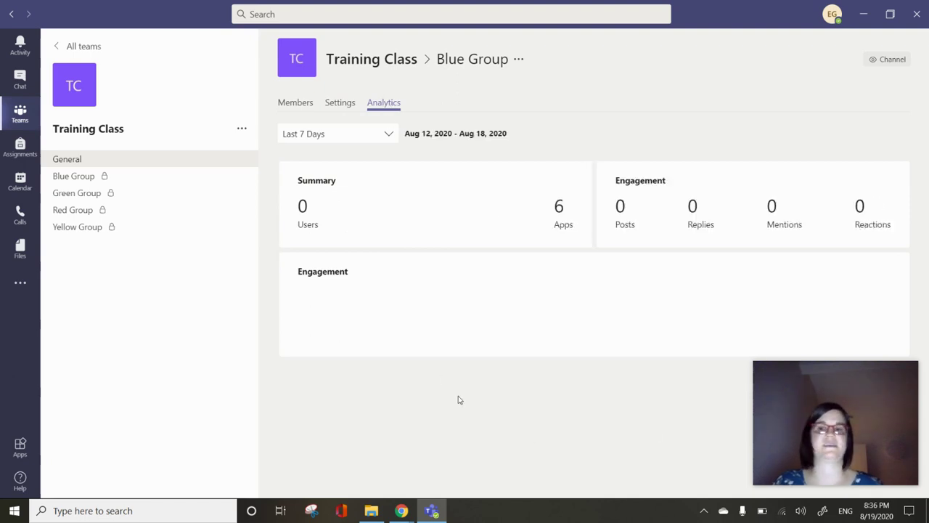
{"action": "left_click", "coordinate": [242, 176]}
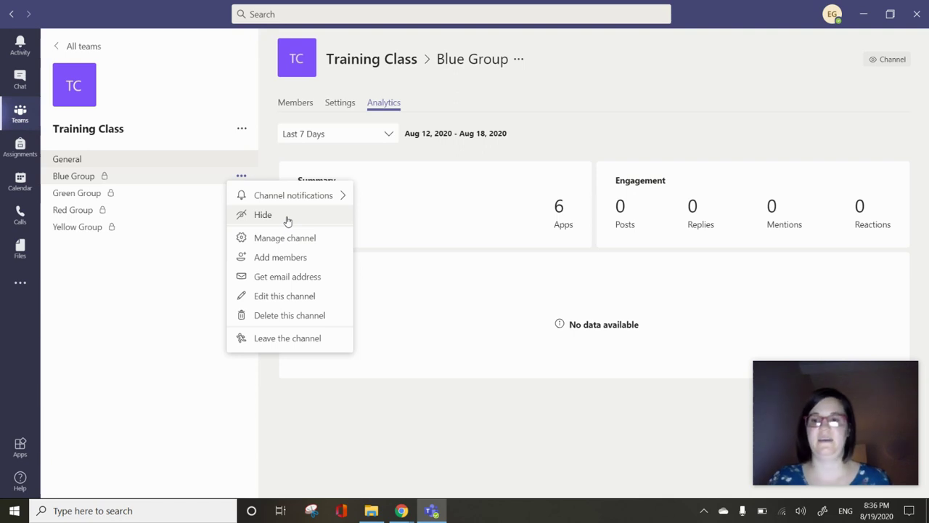
{"action": "mouse_move", "coordinate": [319, 195]}
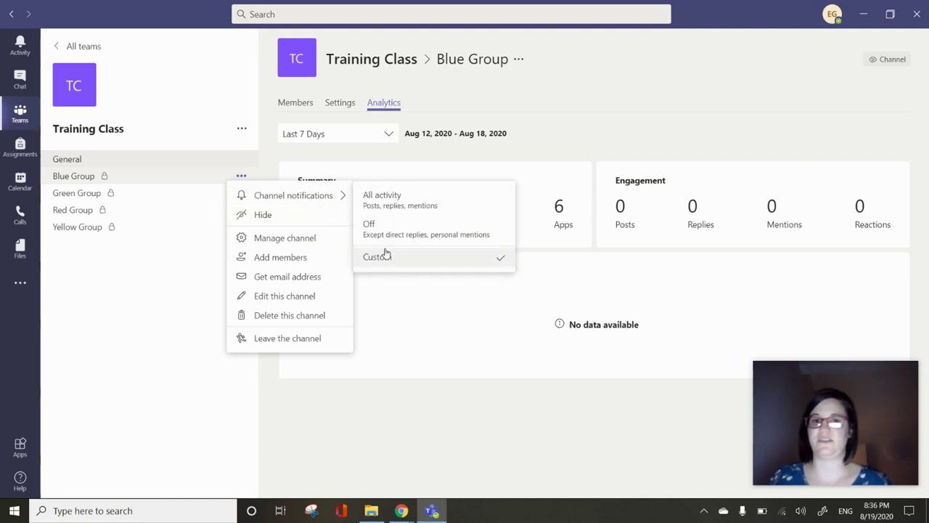
{"action": "left_click", "coordinate": [105, 356]}
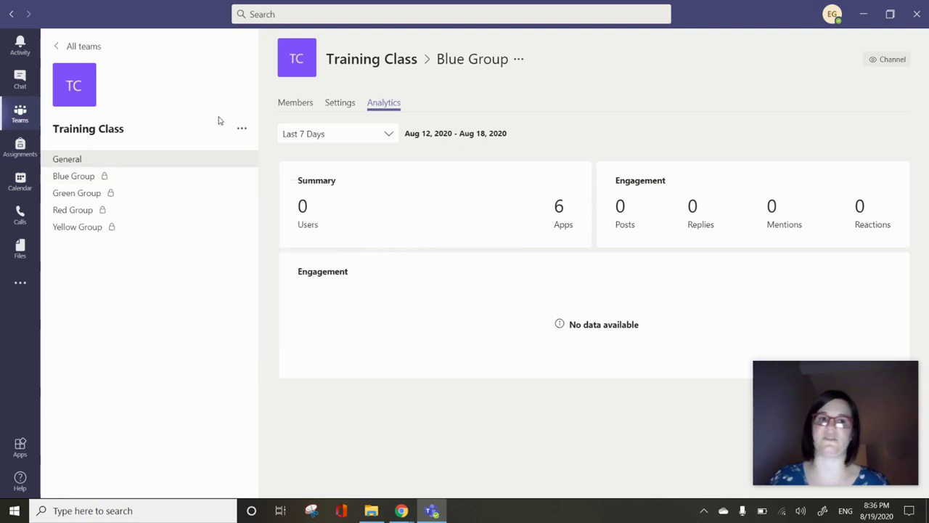
Open the Training Class team's class details for editing and check the grade level choices.
{"action": "left_click", "coordinate": [242, 129]}
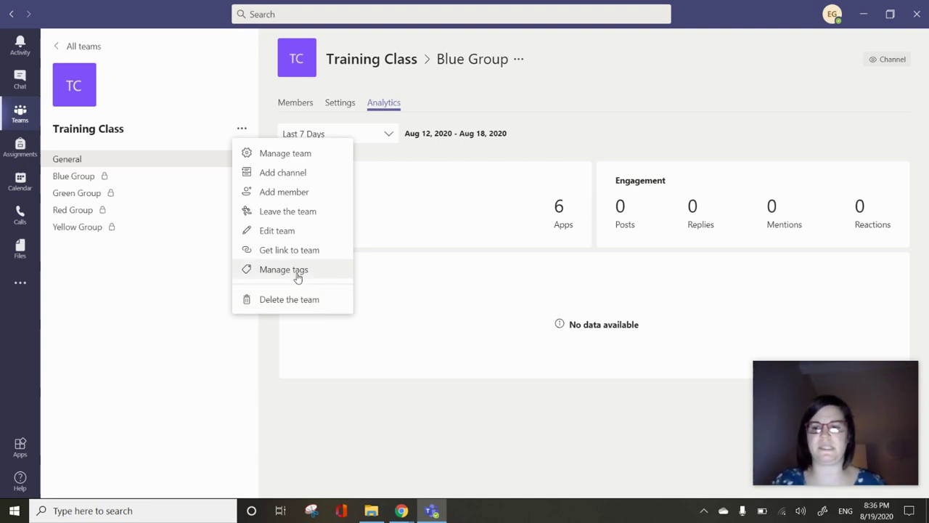
{"action": "left_click", "coordinate": [289, 237]}
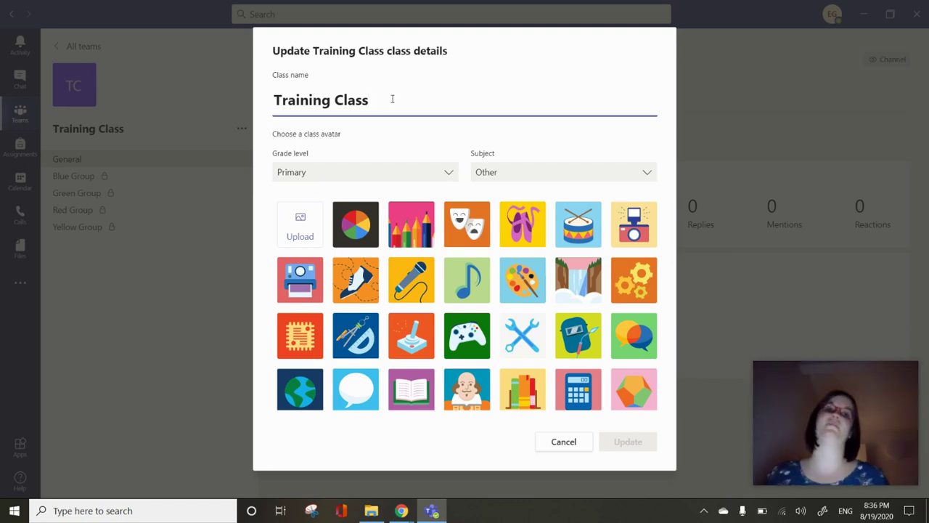
{"action": "left_click", "coordinate": [413, 172]}
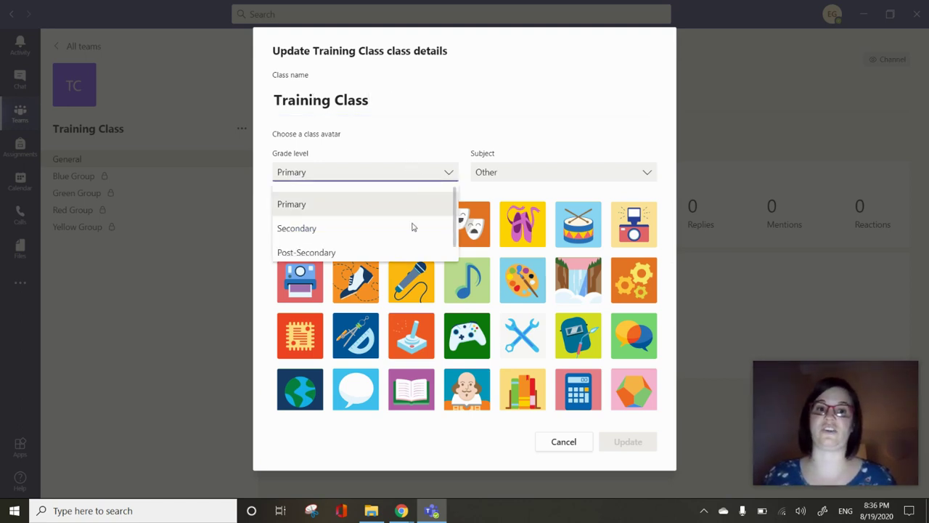
{"action": "left_click", "coordinate": [522, 172]}
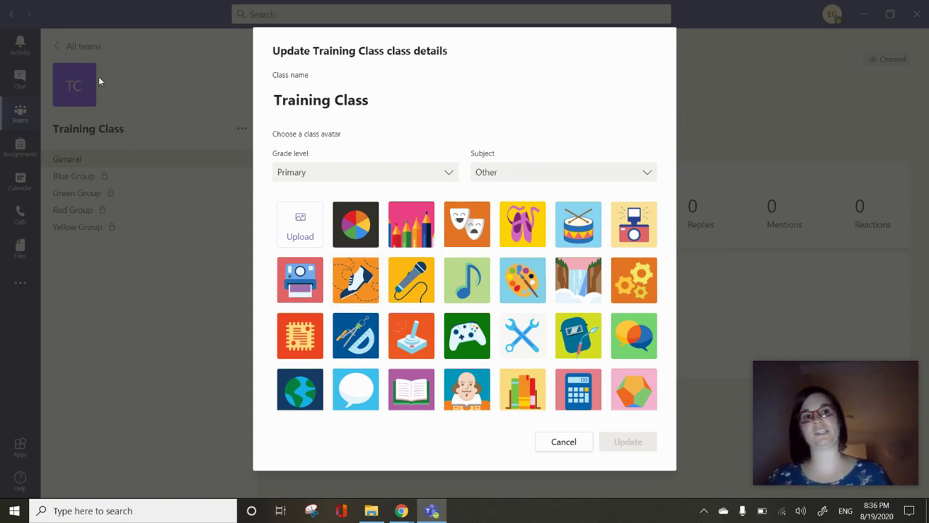
Upload the woman-and-cat icon from the Clip Art folder as the Training Class avatar and save the class details.
{"action": "left_click", "coordinate": [305, 231]}
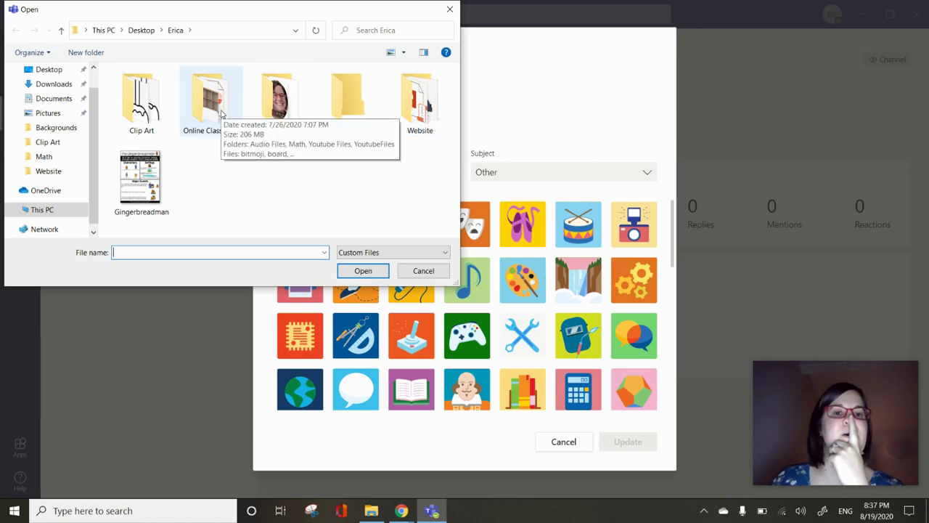
{"action": "left_click", "coordinate": [56, 148]}
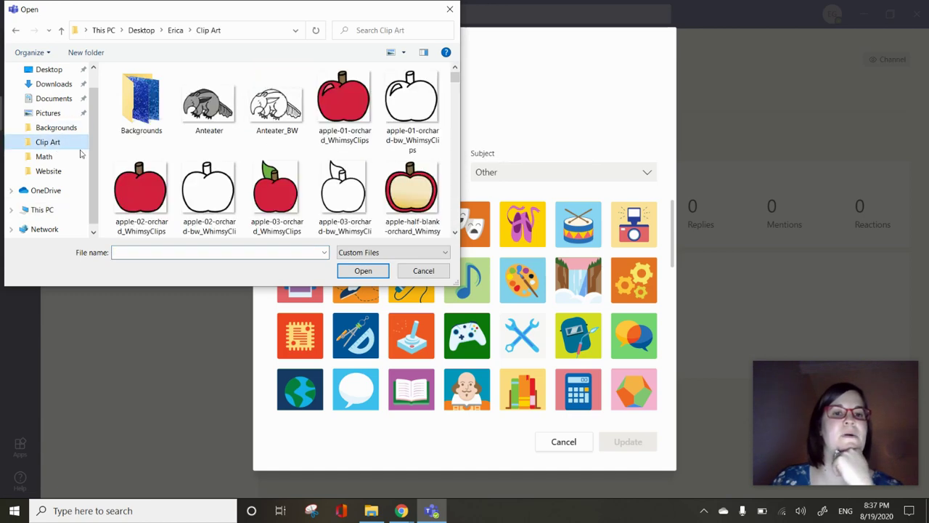
{"action": "scroll", "coordinate": [255, 156], "scroll_direction": "down", "scroll_amount": 10}
{"action": "scroll", "coordinate": [254, 156], "scroll_direction": "down", "scroll_amount": 15}
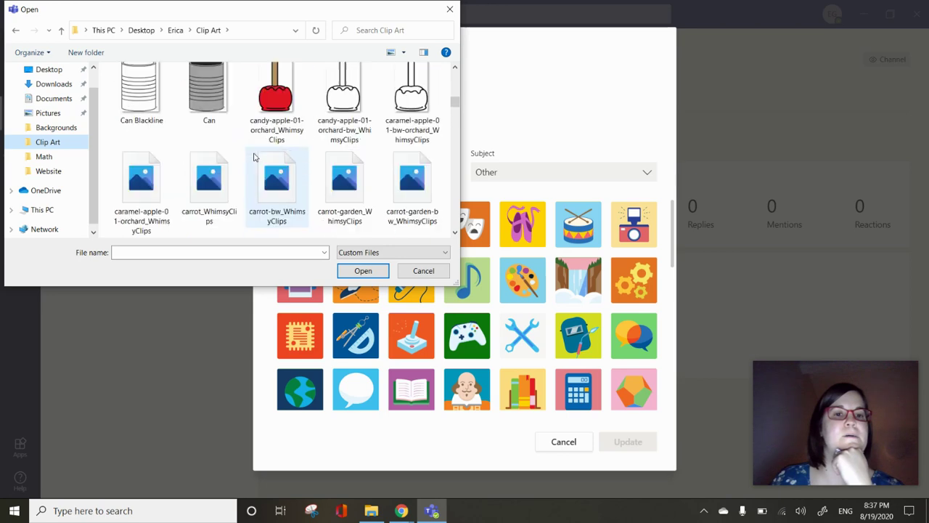
{"action": "scroll", "coordinate": [254, 156], "scroll_direction": "up", "scroll_amount": 2}
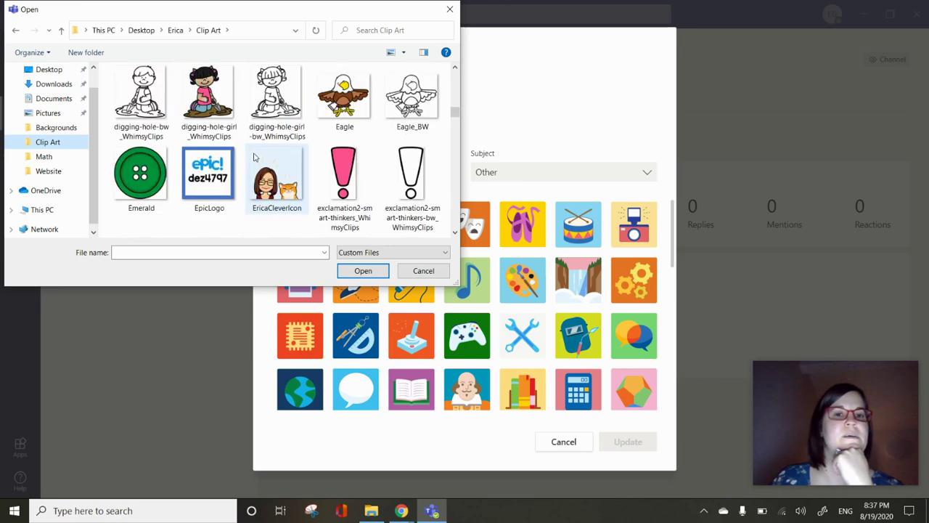
{"action": "left_click", "coordinate": [283, 183]}
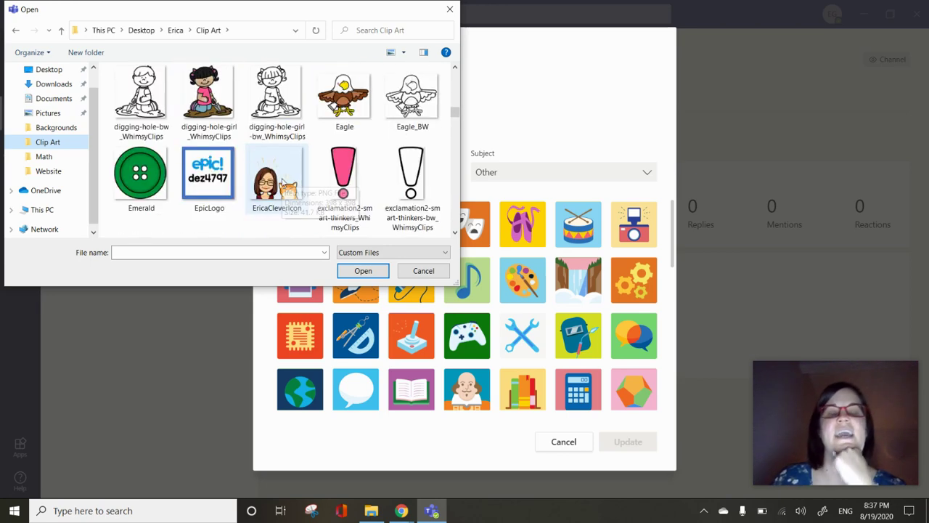
{"action": "double_click", "coordinate": [283, 183]}
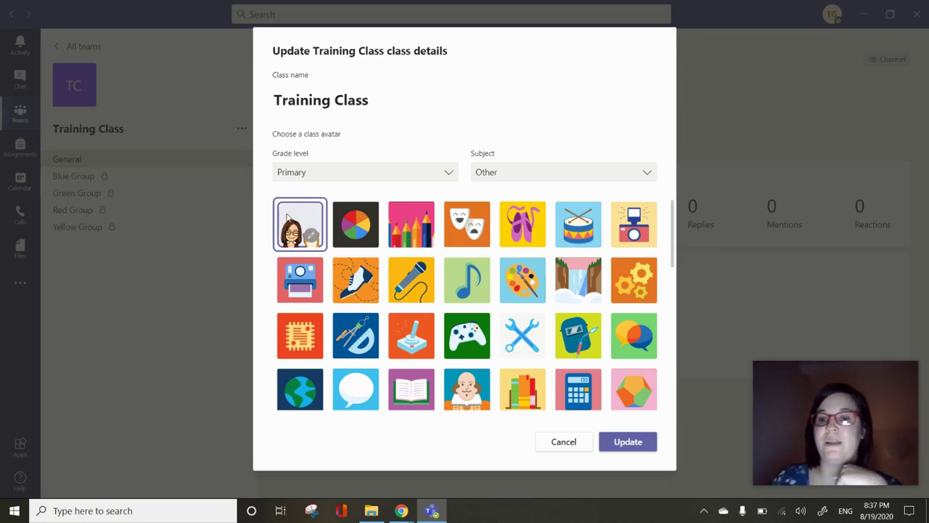
{"action": "left_click", "coordinate": [636, 443]}
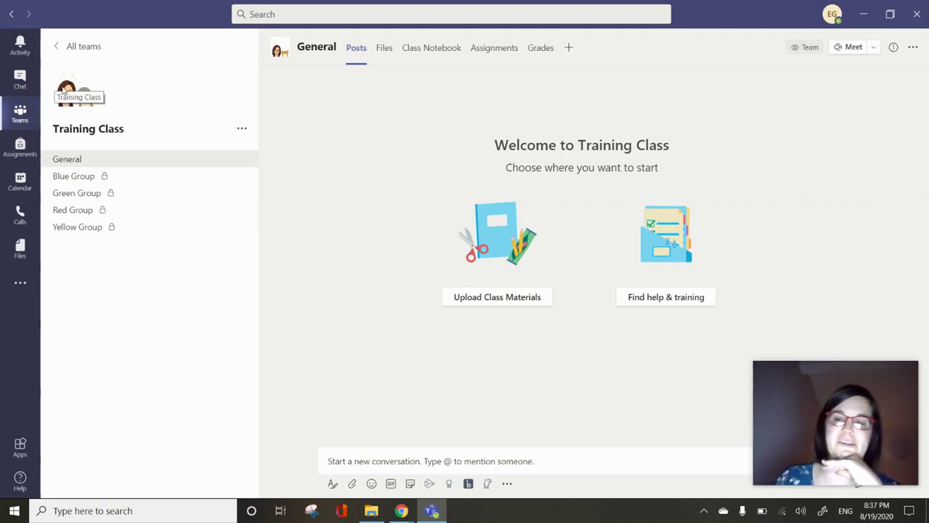
View the options for adding students or teachers to the Training Class team without adding anyone.
{"action": "left_click", "coordinate": [242, 129]}
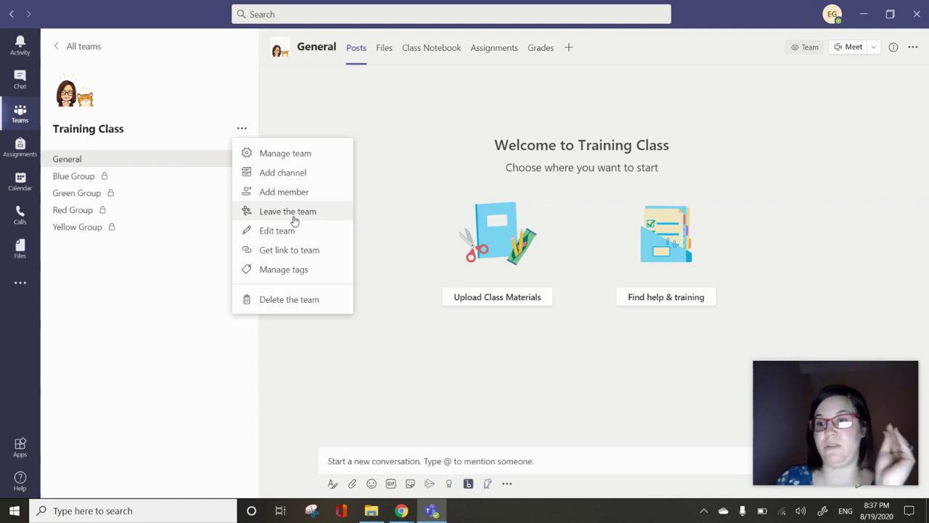
{"action": "left_click", "coordinate": [284, 192]}
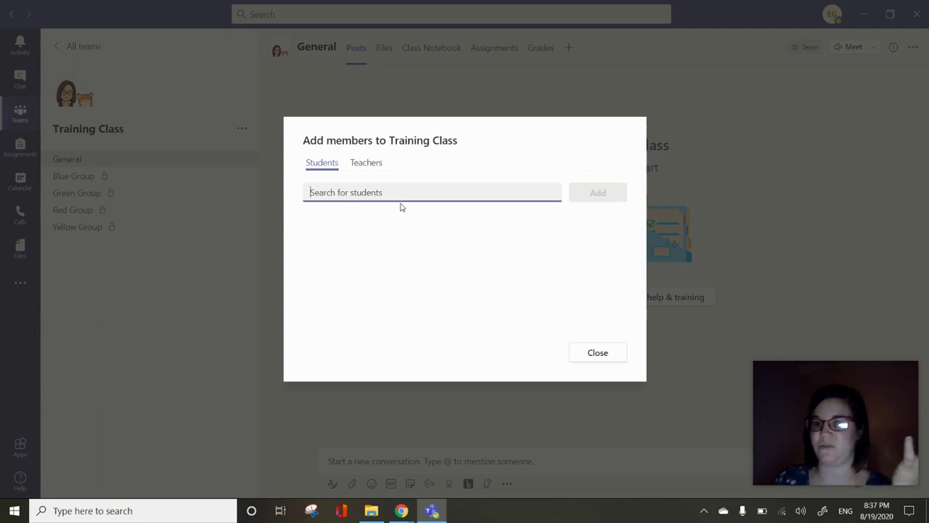
{"action": "left_click", "coordinate": [599, 353]}
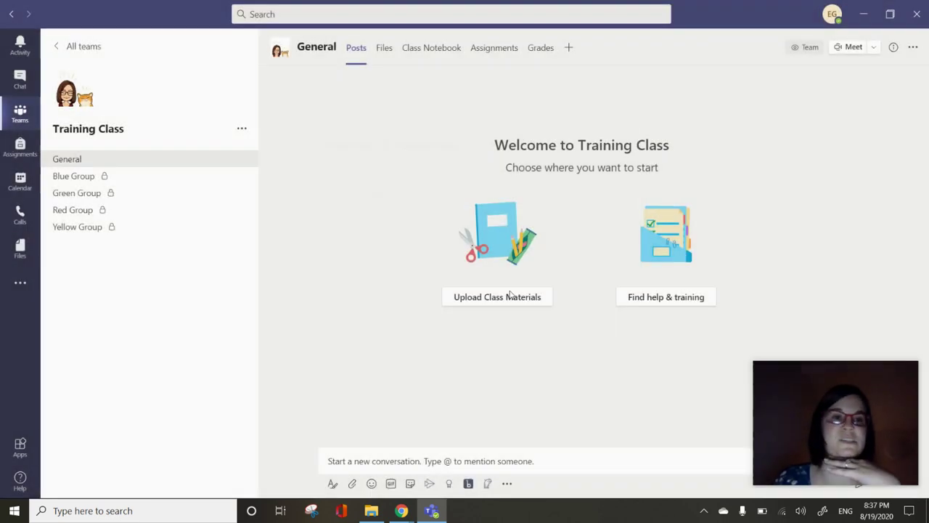
Open the Training Class team's management page and review its members, its channels and the actions available for the Blue Group channel.
{"action": "left_click", "coordinate": [242, 129]}
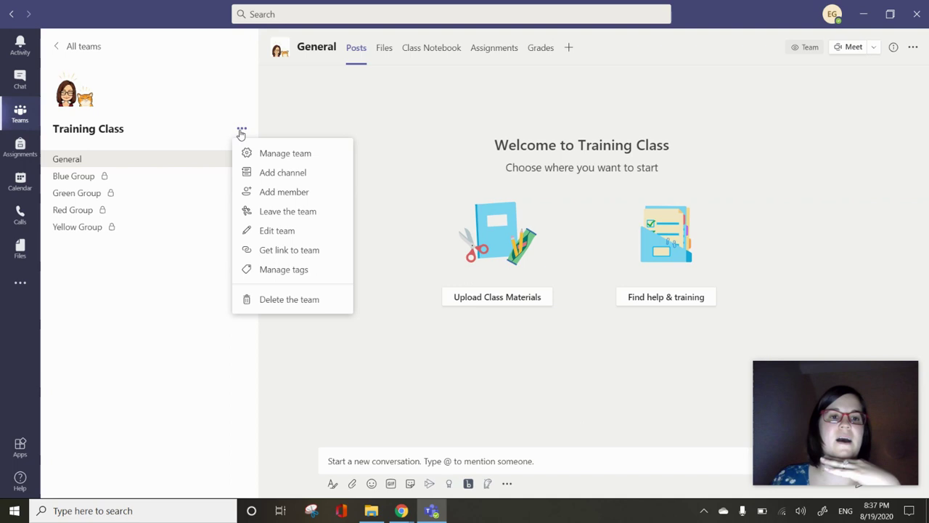
{"action": "left_click", "coordinate": [296, 153]}
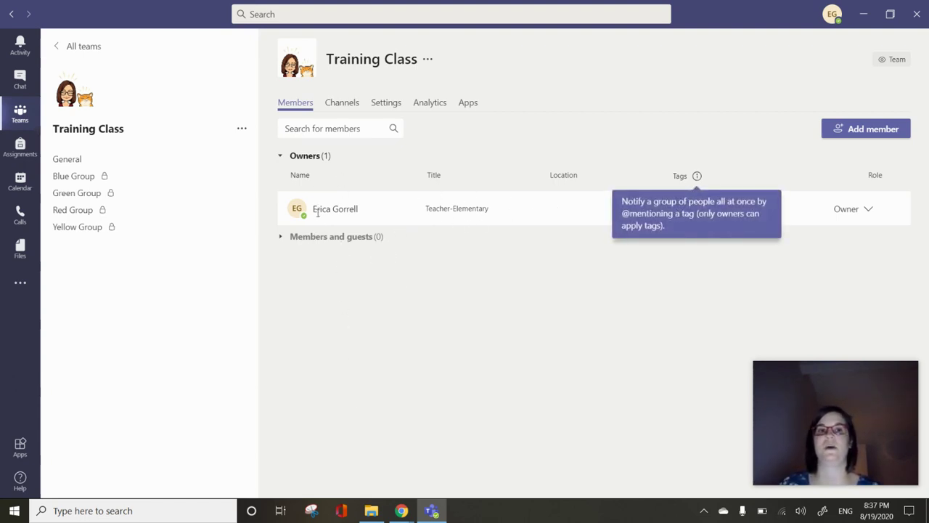
{"action": "left_click", "coordinate": [334, 113]}
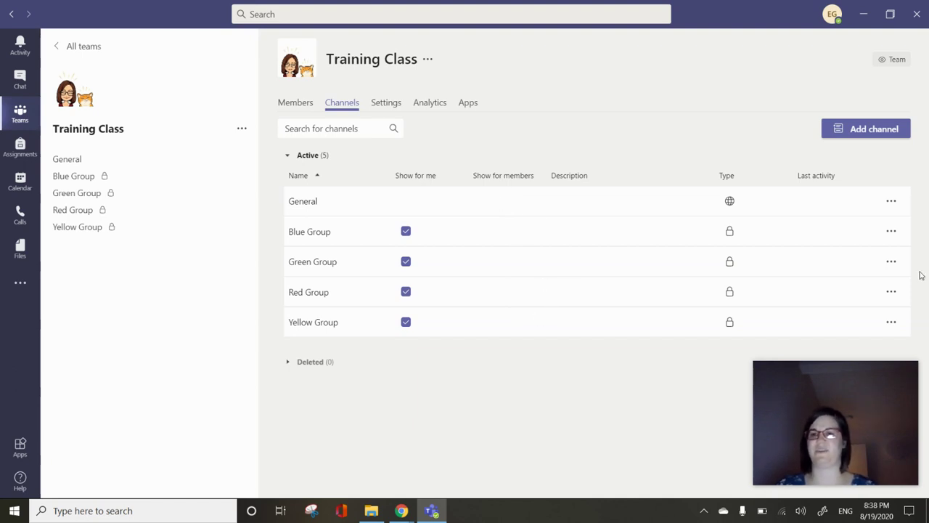
{"action": "left_click", "coordinate": [892, 231]}
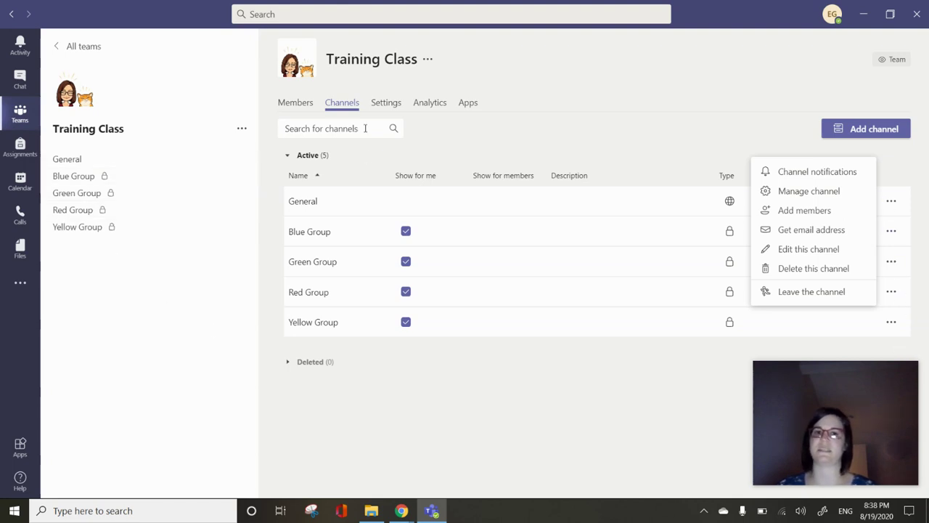
{"action": "left_click", "coordinate": [392, 105]}
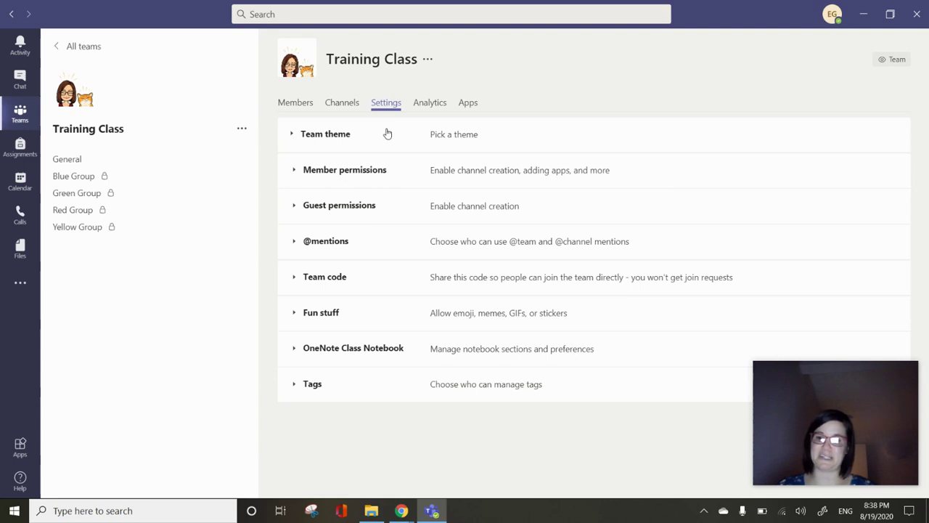
{"action": "left_click", "coordinate": [372, 133]}
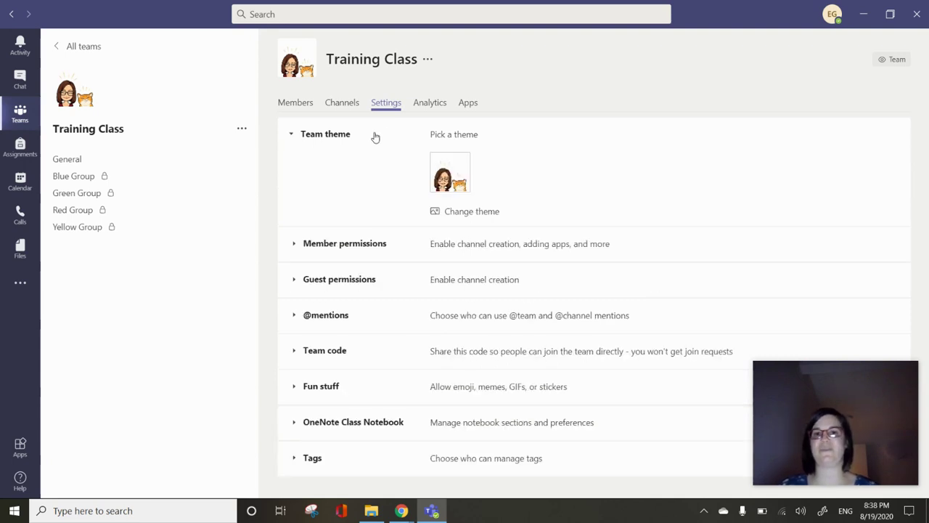
{"action": "left_click", "coordinate": [375, 137]}
{"action": "left_click", "coordinate": [381, 174]}
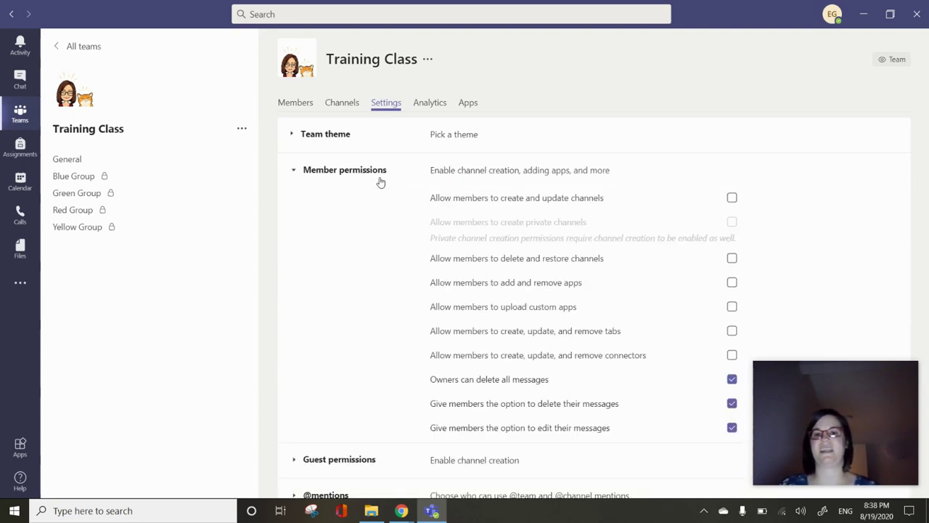
{"action": "left_click", "coordinate": [381, 182]}
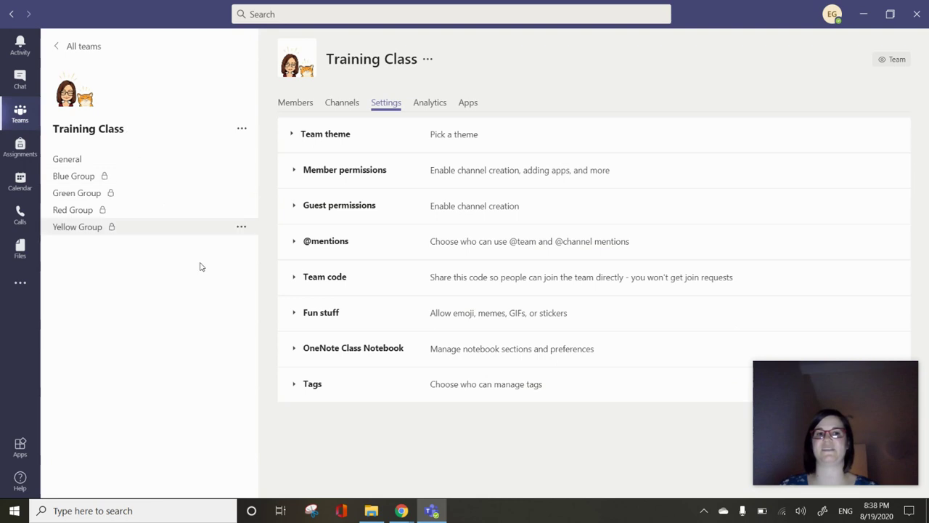
{"action": "left_click", "coordinate": [368, 216]}
{"action": "left_click", "coordinate": [368, 216]}
{"action": "left_click", "coordinate": [365, 250]}
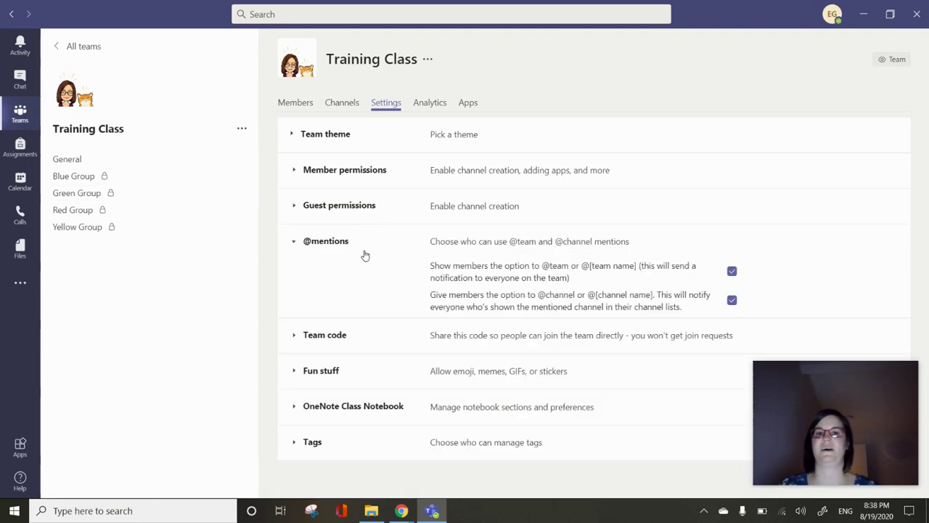
{"action": "left_click", "coordinate": [366, 256]}
{"action": "left_click", "coordinate": [373, 251]}
{"action": "left_click", "coordinate": [374, 251]}
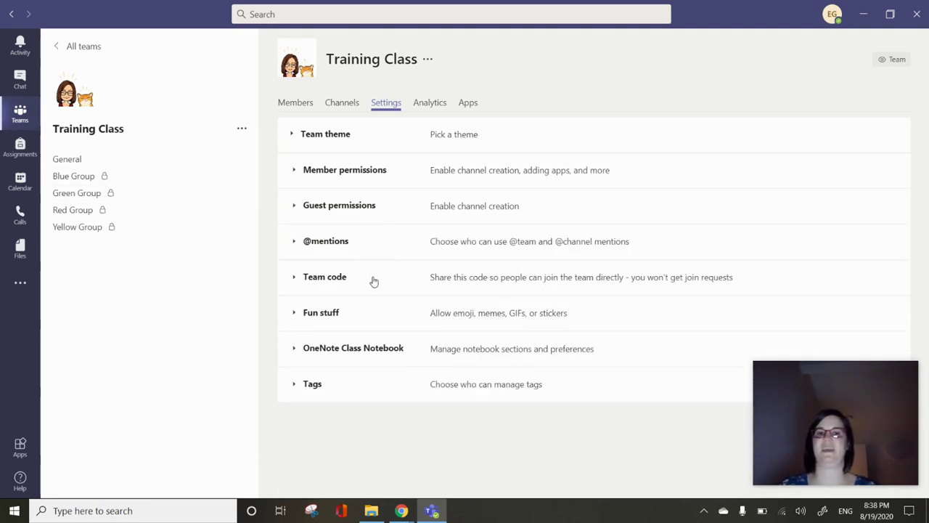
Review the team's settings for team code, OneNote Class Notebook and tags.
{"action": "left_click", "coordinate": [374, 280]}
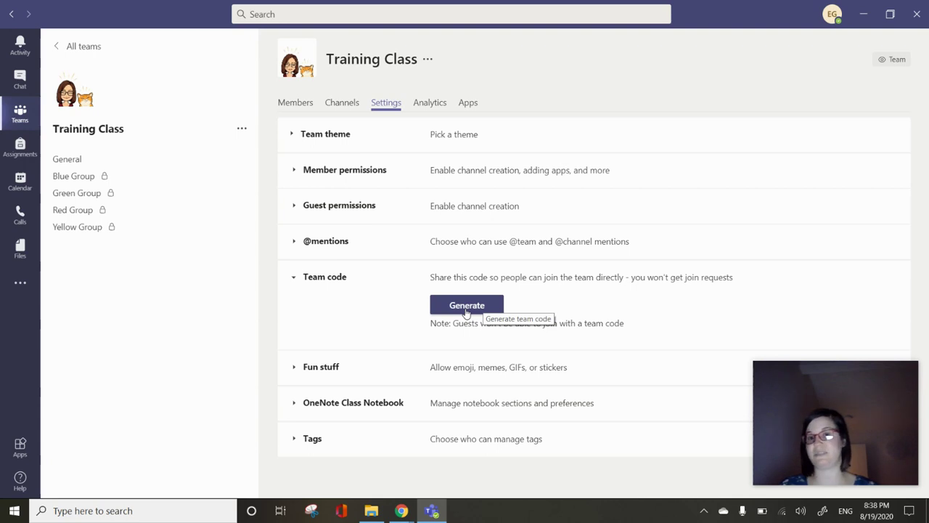
{"action": "left_click", "coordinate": [353, 280]}
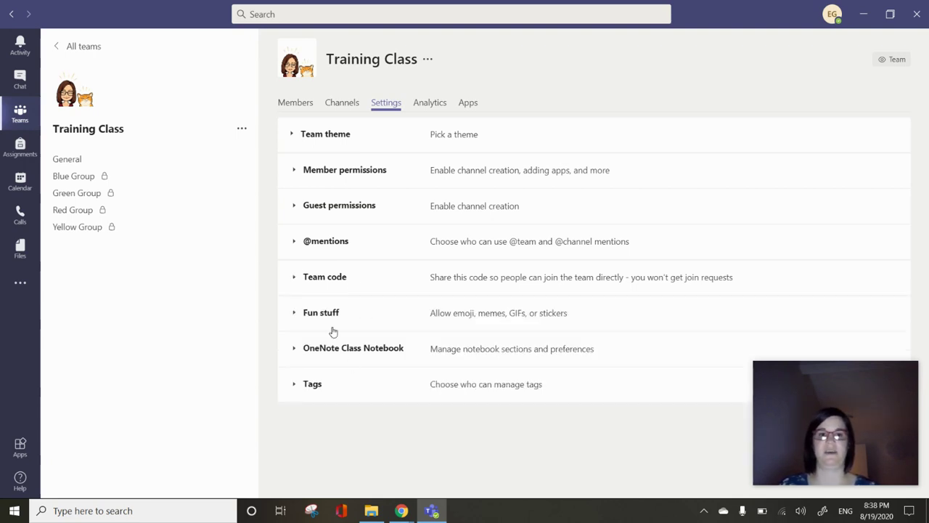
{"action": "left_click", "coordinate": [343, 351]}
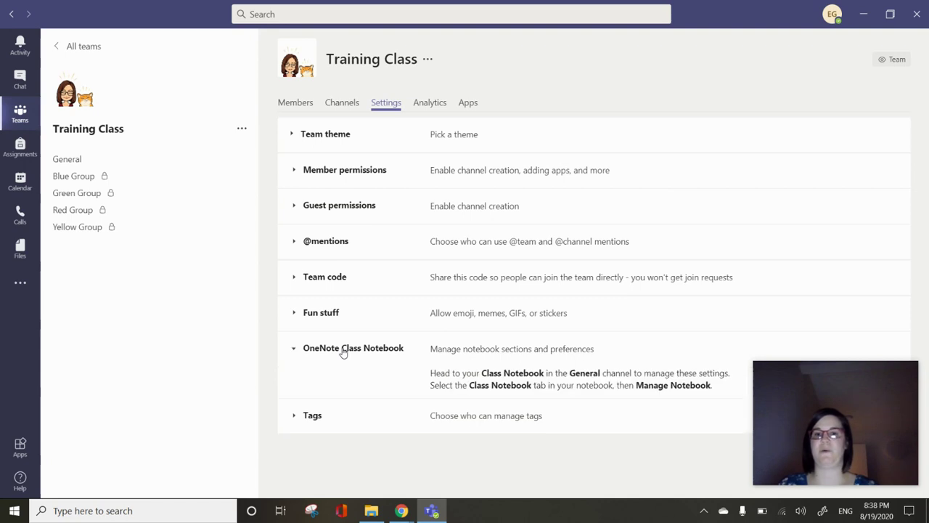
{"action": "left_click", "coordinate": [344, 352]}
{"action": "left_click", "coordinate": [355, 386]}
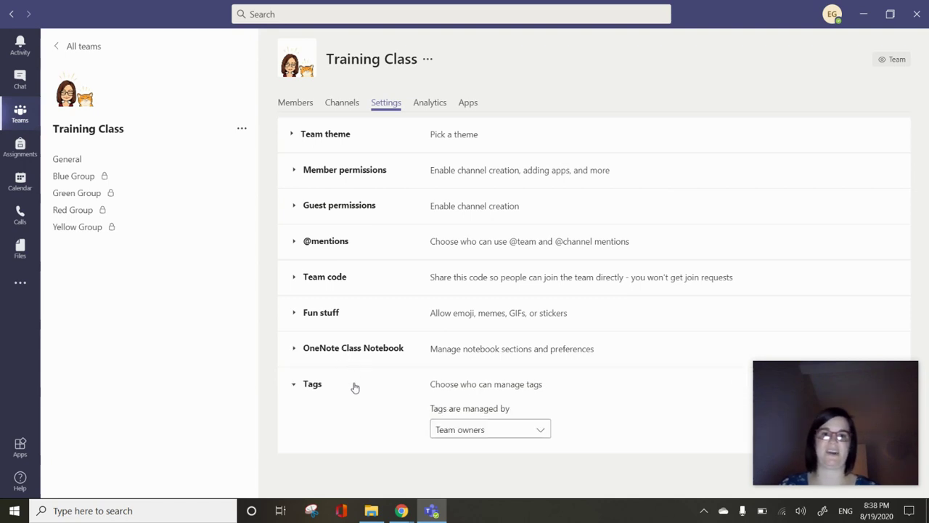
{"action": "left_click", "coordinate": [355, 387]}
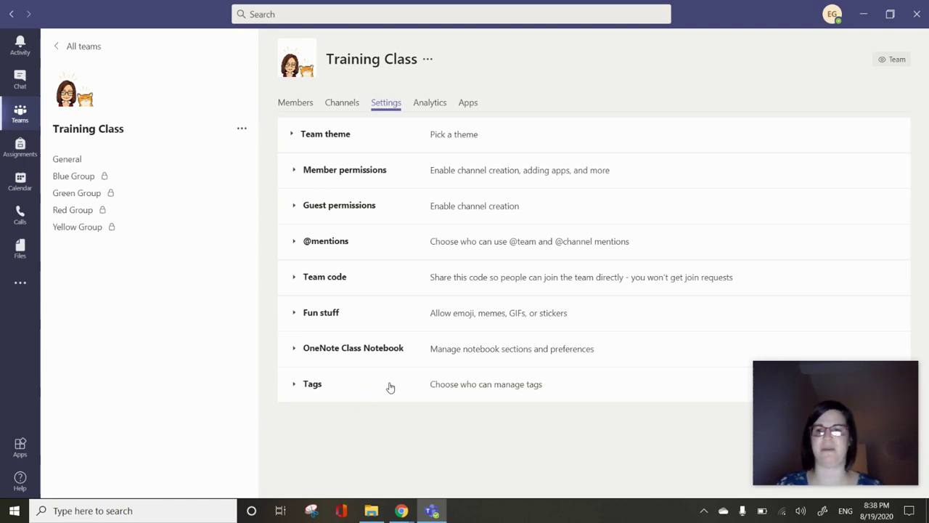
View the Training Class team's analytics and its installed apps.
{"action": "left_click", "coordinate": [430, 103]}
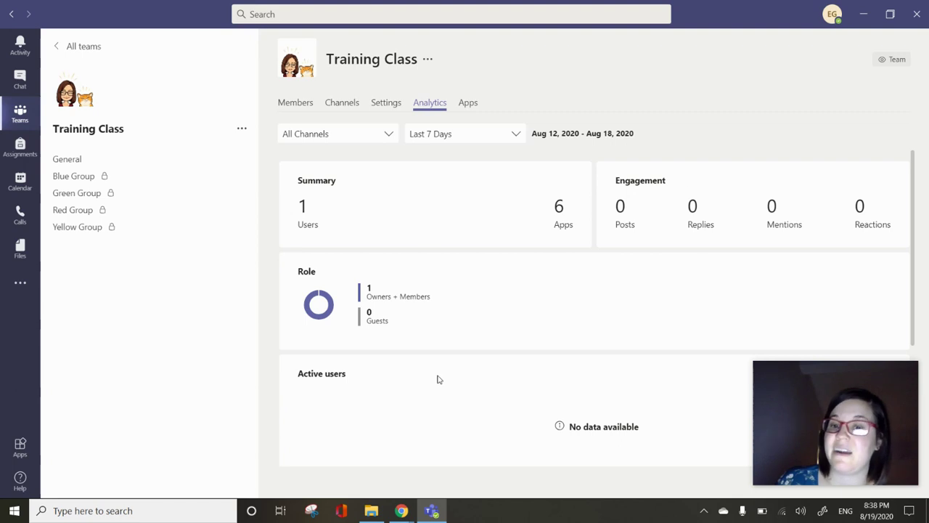
{"action": "left_click", "coordinate": [468, 105]}
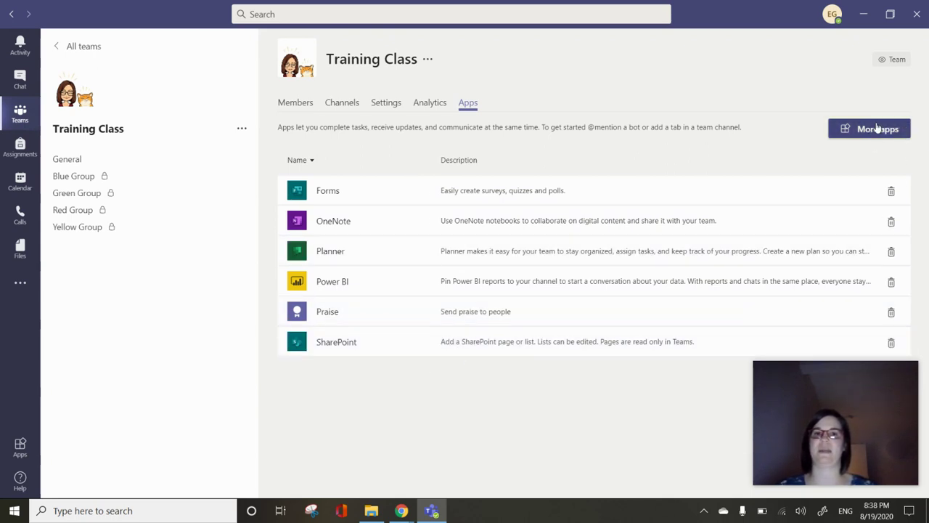
Compare the tabs of the General channel with those of the Blue Group channel, ending on General.
{"action": "left_click", "coordinate": [67, 161]}
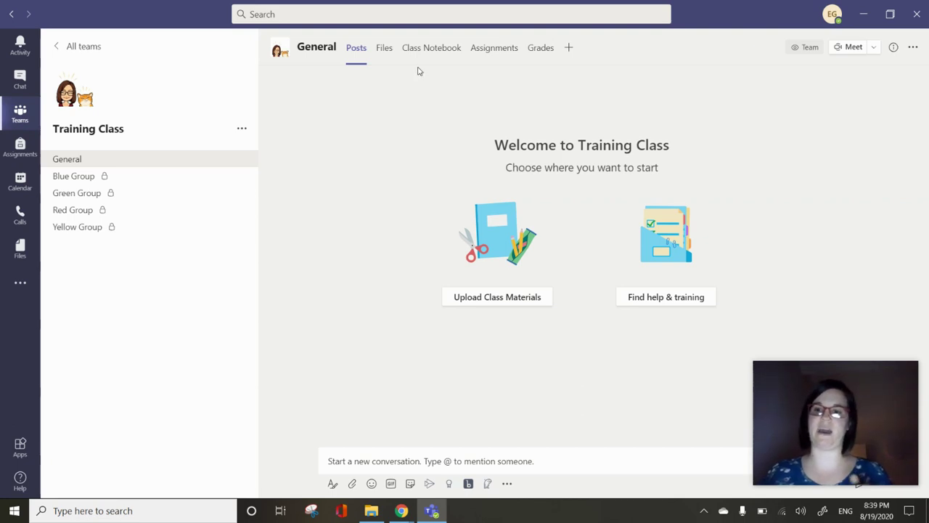
{"action": "left_click", "coordinate": [86, 179]}
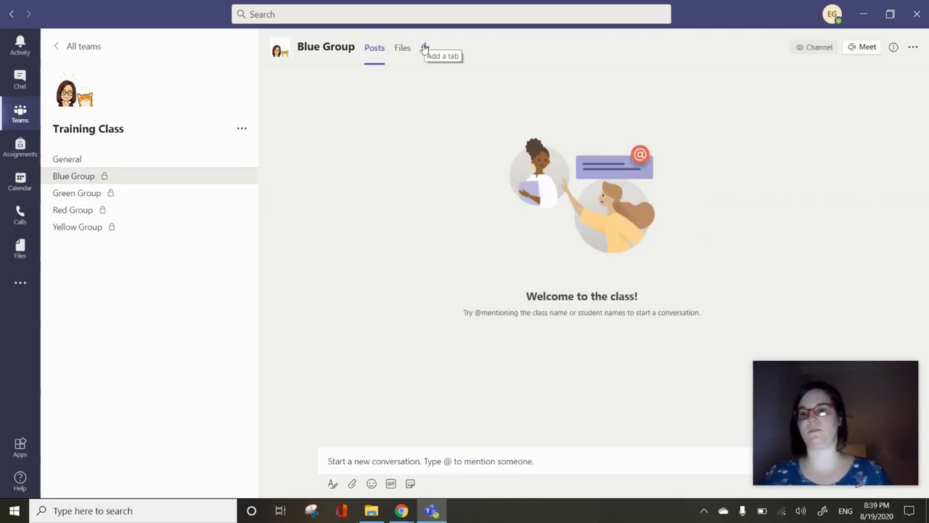
{"action": "left_click", "coordinate": [80, 162]}
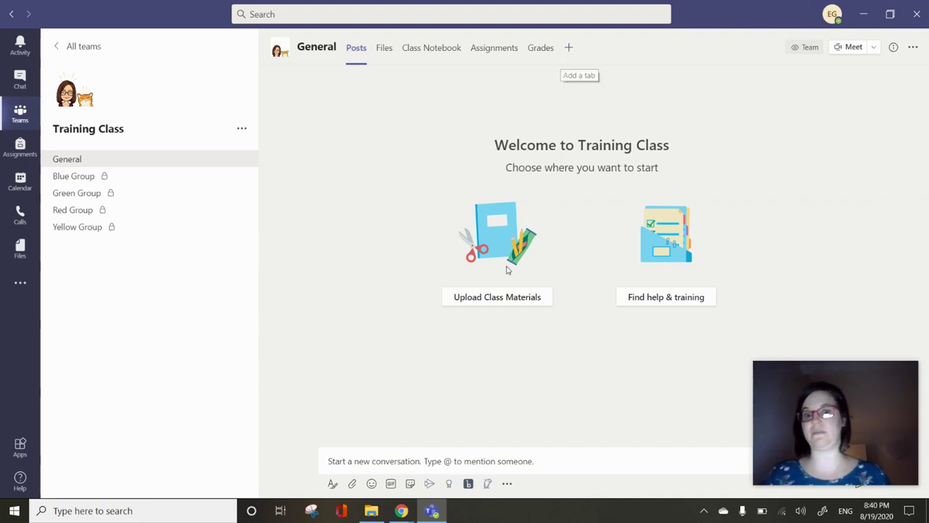
Switch to Chrome and copy the published site link of the Tyee Park First Grade website in Google Sites.
{"action": "mouse_move", "coordinate": [406, 514]}
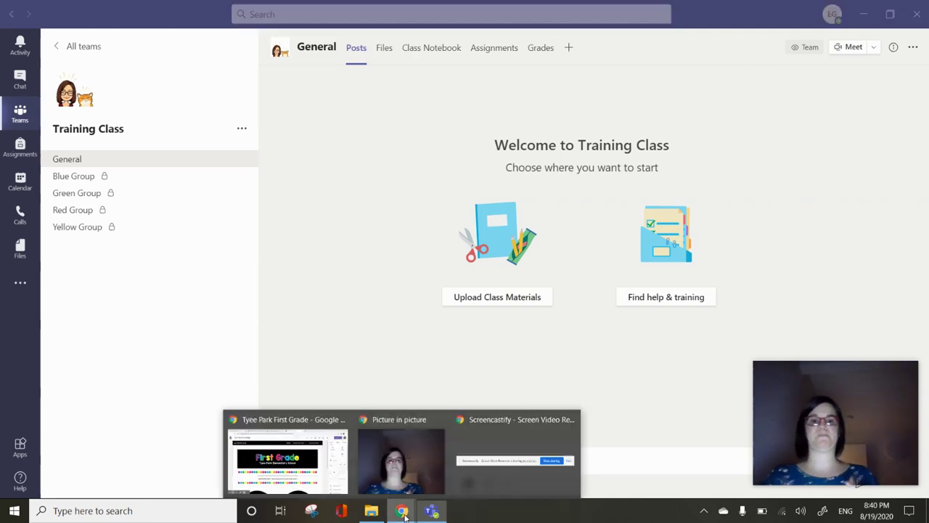
{"action": "left_click", "coordinate": [326, 464]}
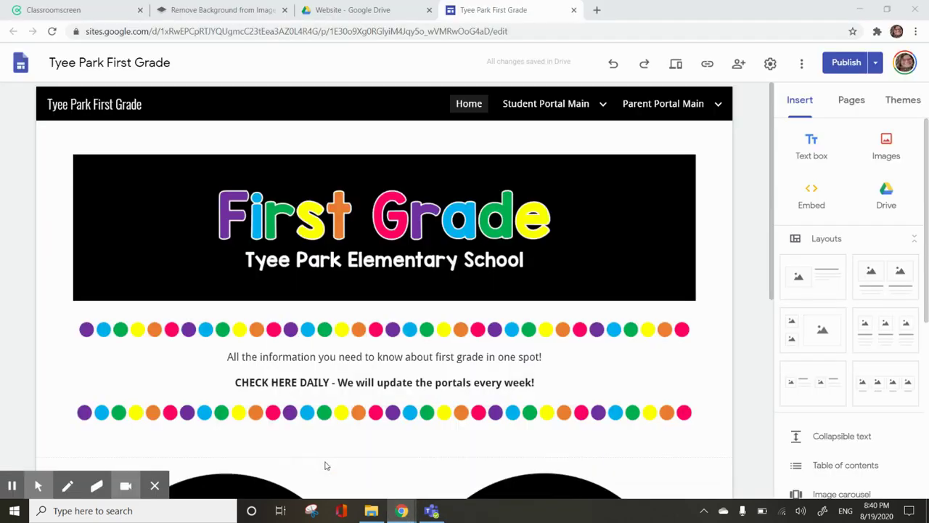
{"action": "left_click", "coordinate": [708, 64]}
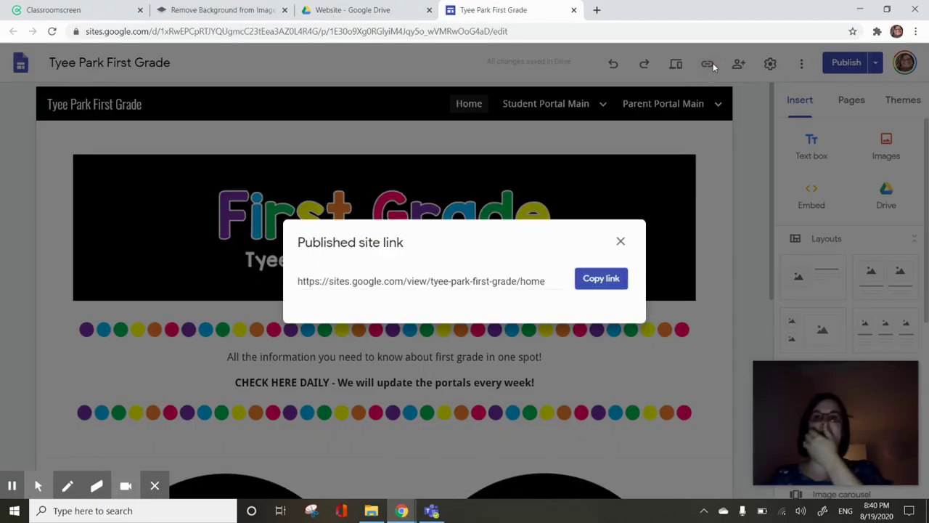
{"action": "left_click", "coordinate": [602, 279]}
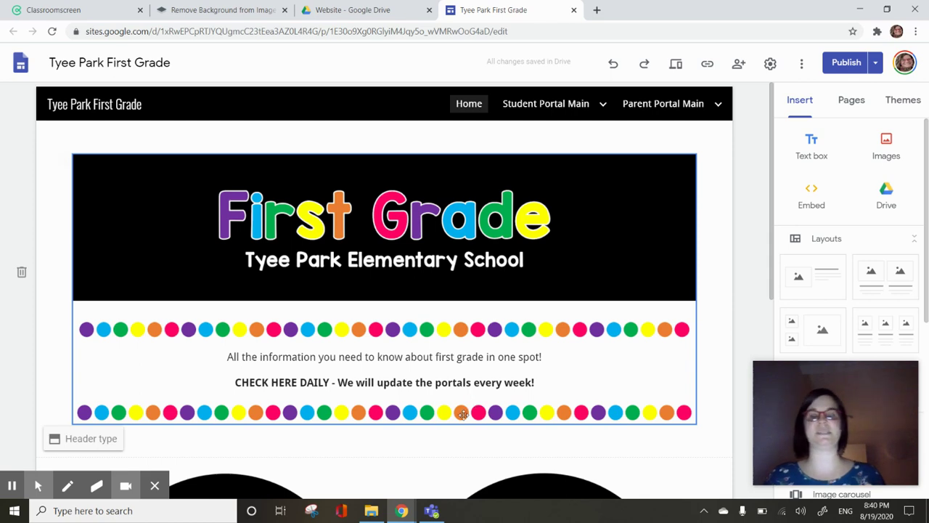
{"action": "mouse_move", "coordinate": [435, 514]}
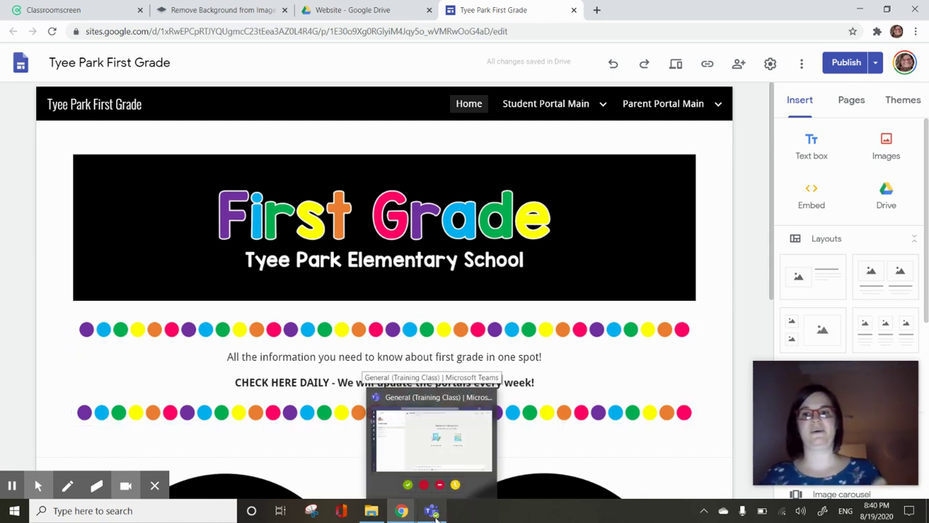
{"action": "left_click", "coordinate": [433, 512]}
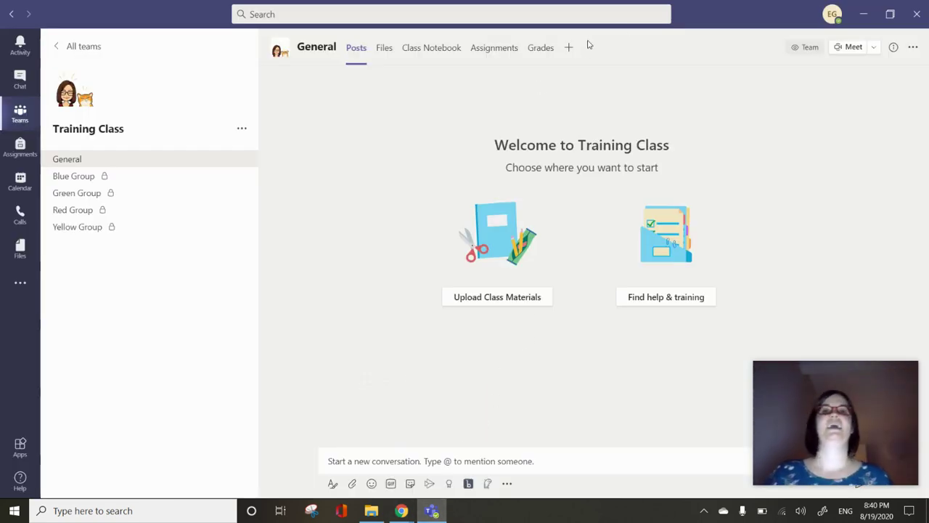
{"action": "left_click", "coordinate": [570, 48]}
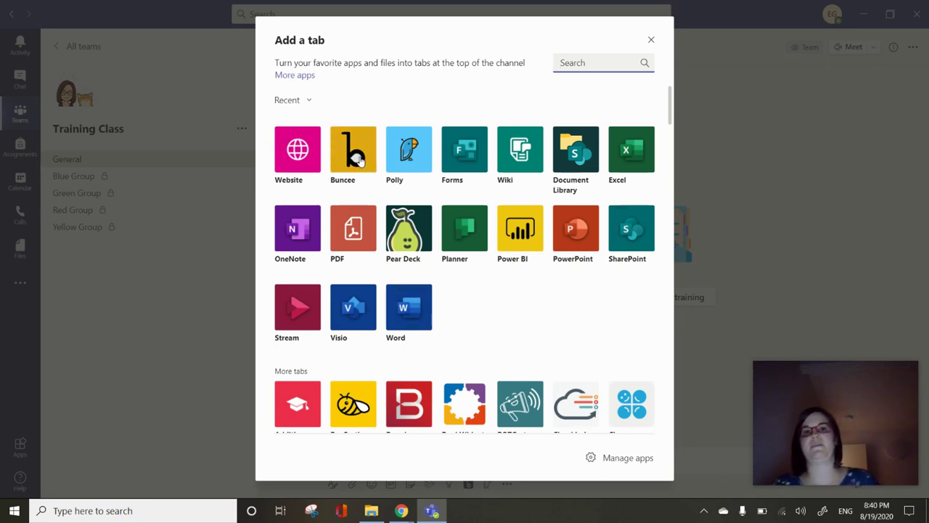
{"action": "scroll", "coordinate": [509, 308], "scroll_direction": "down", "scroll_amount": 1}
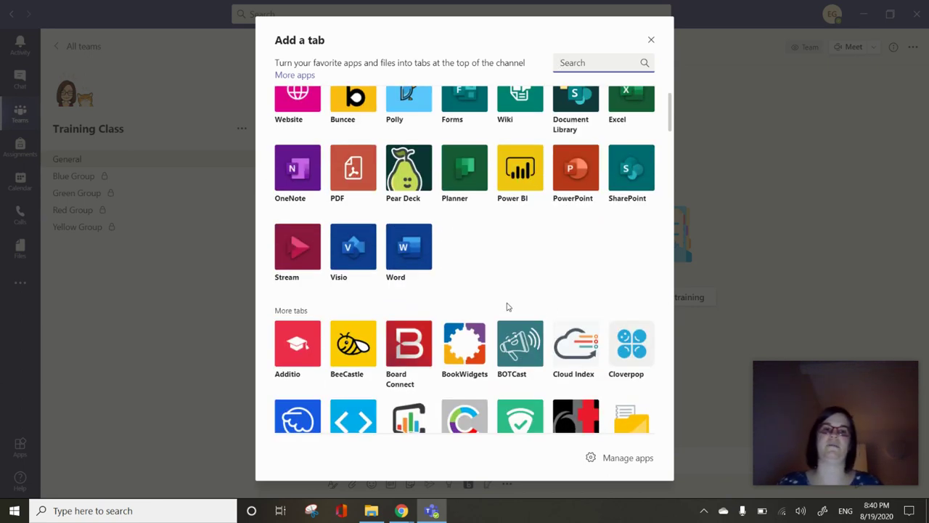
{"action": "scroll", "coordinate": [522, 259], "scroll_direction": "down", "scroll_amount": 2}
{"action": "scroll", "coordinate": [523, 259], "scroll_direction": "up", "scroll_amount": 3}
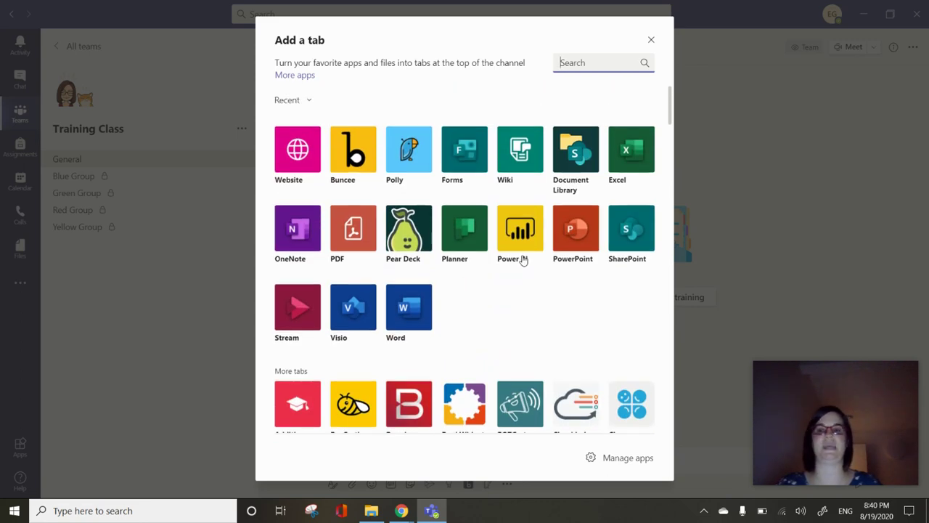
{"action": "left_click", "coordinate": [297, 153]}
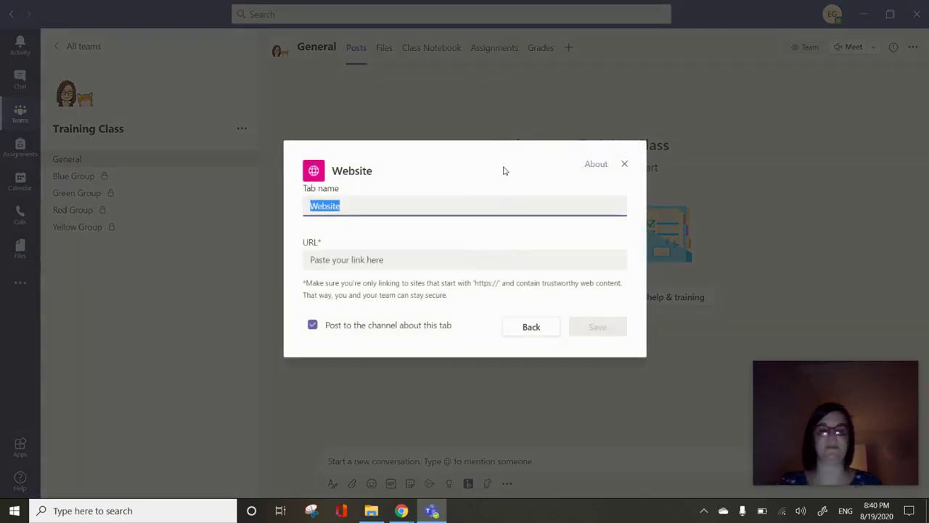
{"action": "type", "text": "Our Website"}
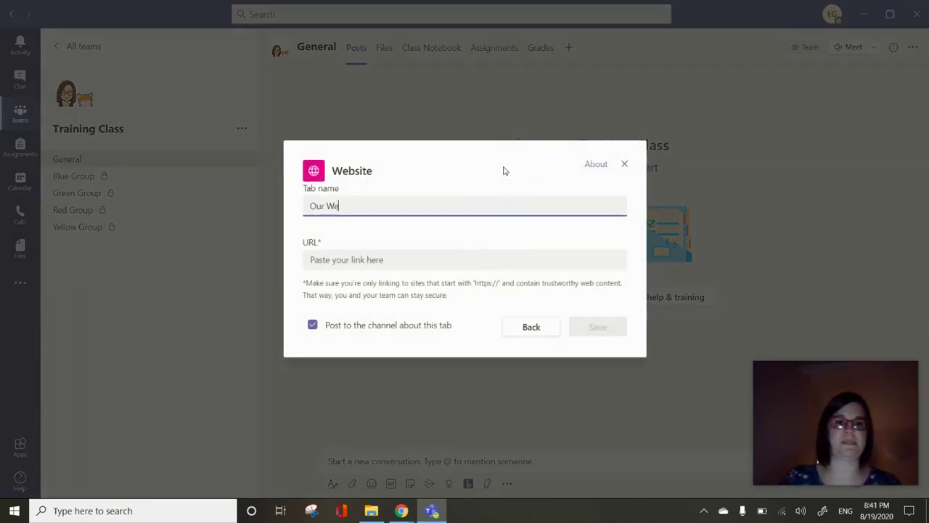
{"action": "left_click", "coordinate": [369, 260]}
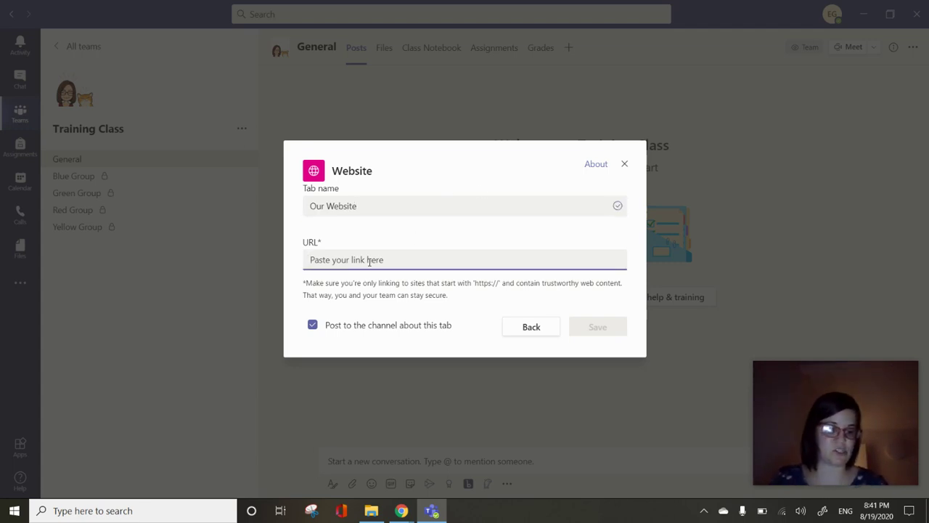
{"action": "key", "text": "ctrl+v"}
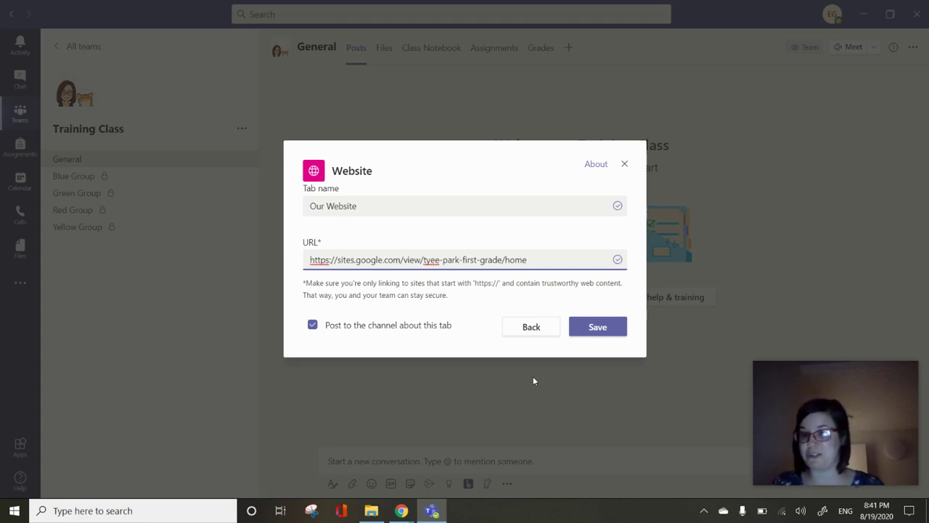
{"action": "left_click", "coordinate": [365, 331]}
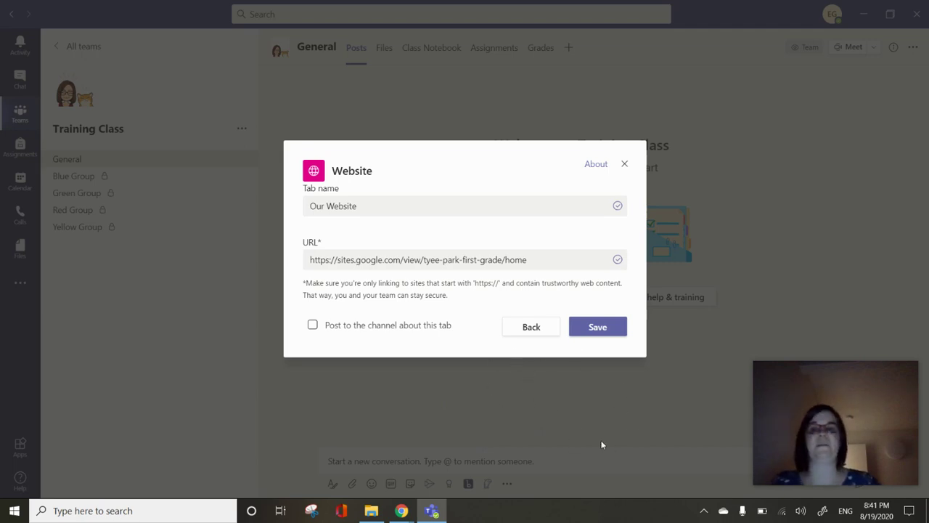
{"action": "left_click", "coordinate": [594, 328]}
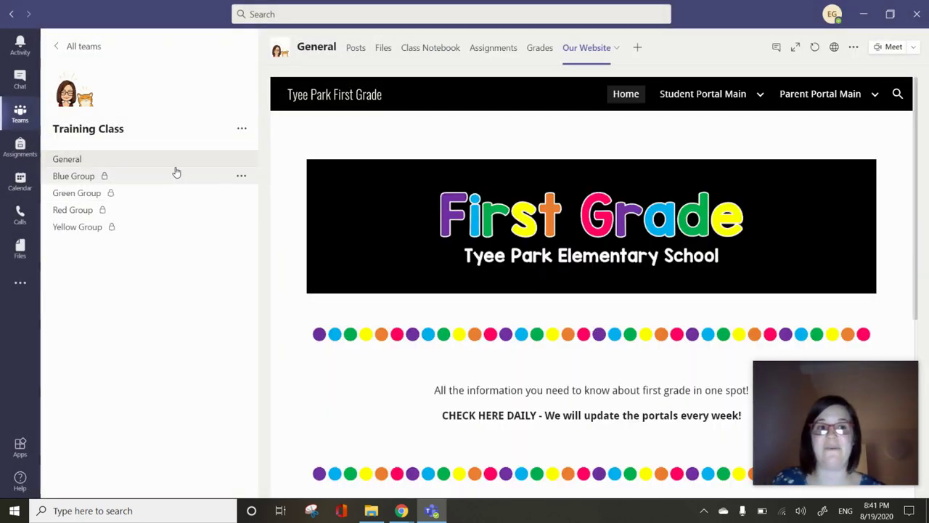
Reopen the Our Website tab from the General channel's posts and view the site expanded, then restore the normal view.
{"action": "left_click", "coordinate": [174, 166]}
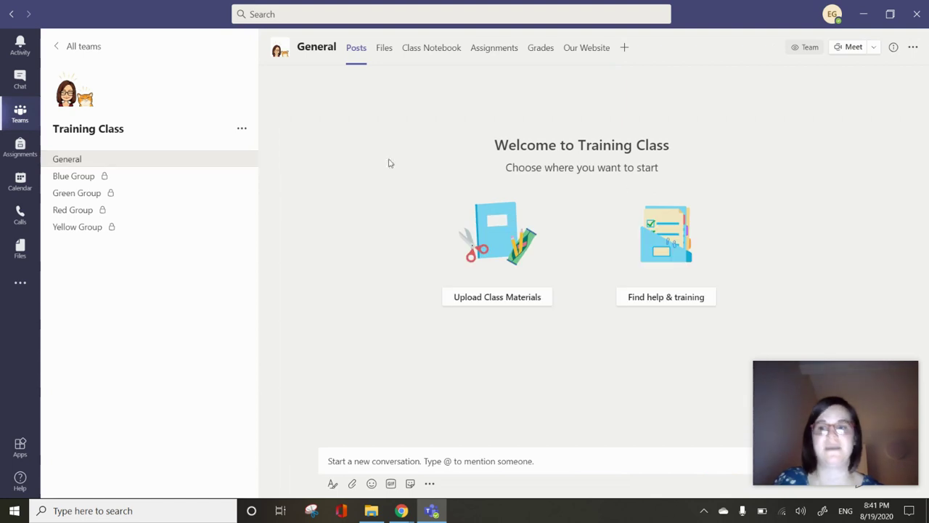
{"action": "left_click", "coordinate": [592, 59]}
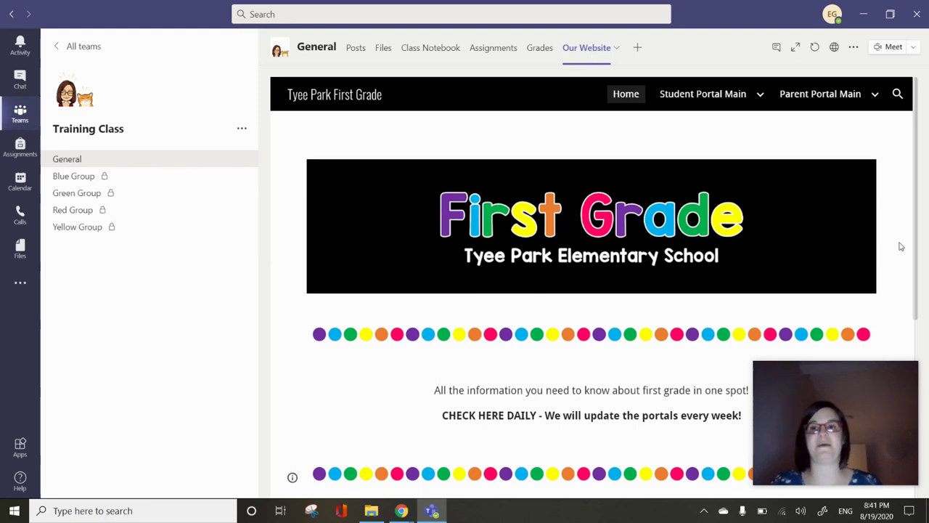
{"action": "left_click_drag", "start_coordinate": [916, 165], "coordinate": [919, 117]}
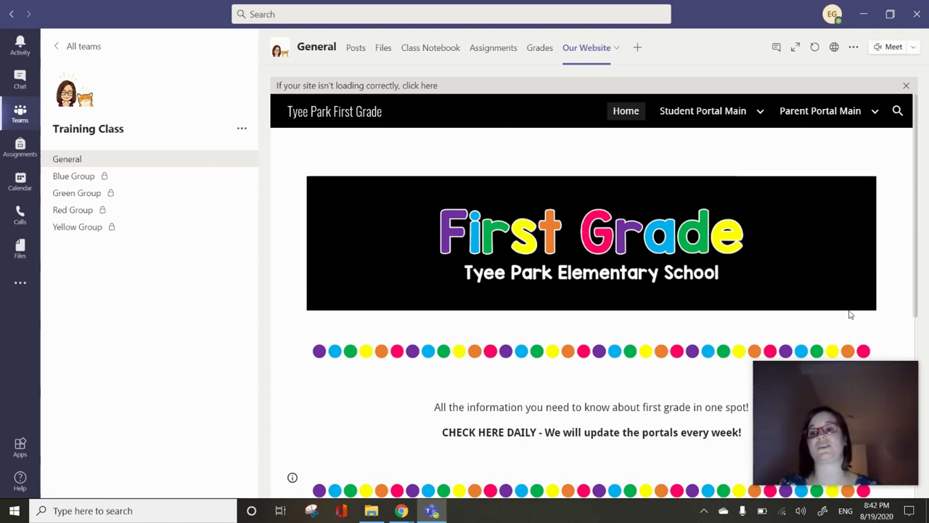
{"action": "left_click", "coordinate": [796, 52]}
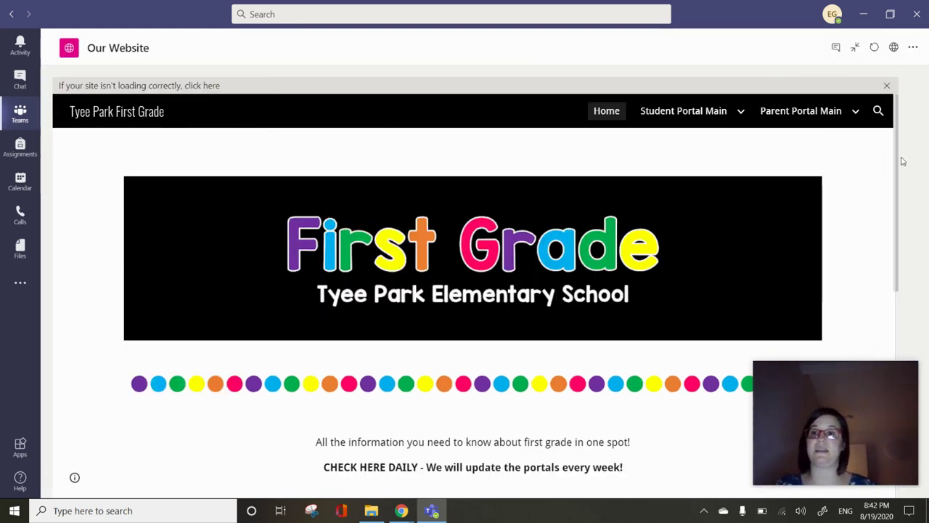
{"action": "mouse_move", "coordinate": [899, 162]}
{"action": "left_mouse_down"}
{"action": "mouse_move", "coordinate": [892, 335]}
{"action": "mouse_move", "coordinate": [894, 171]}
{"action": "left_mouse_up"}
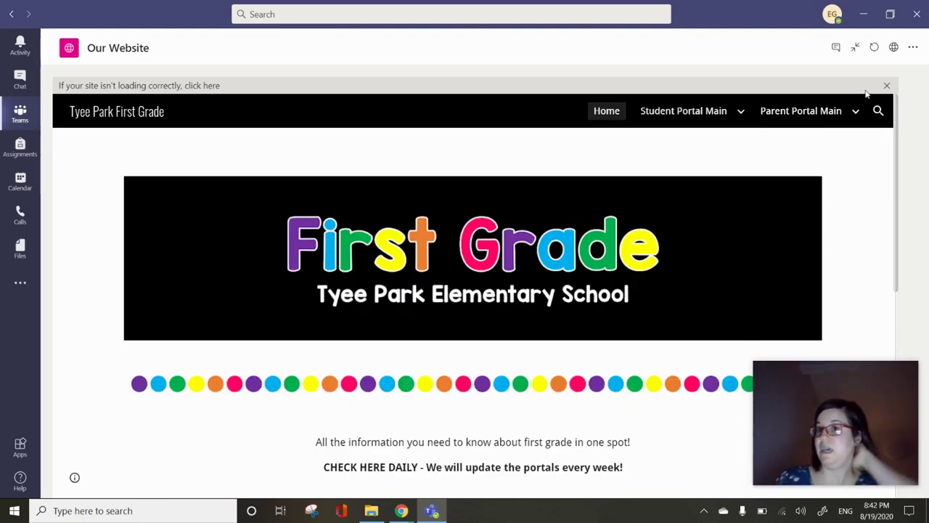
{"action": "left_click", "coordinate": [856, 47]}
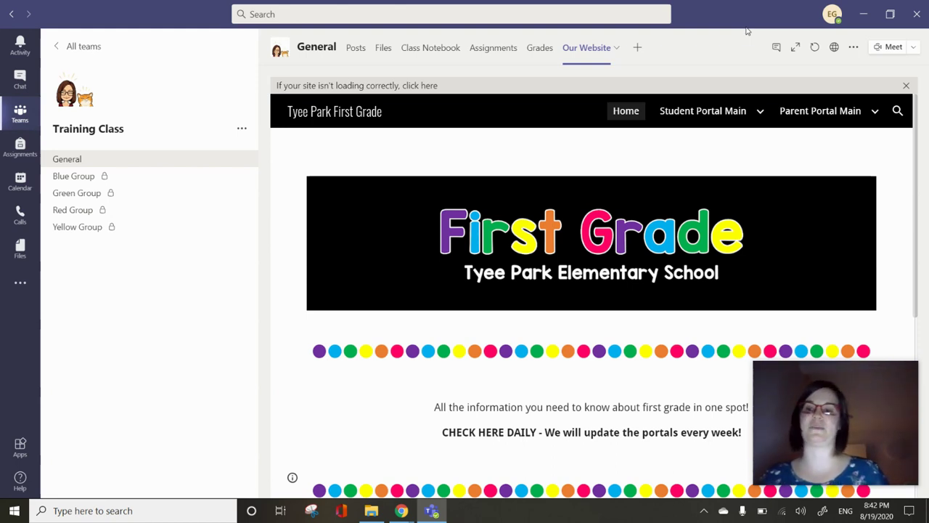
{"action": "left_click", "coordinate": [139, 177]}
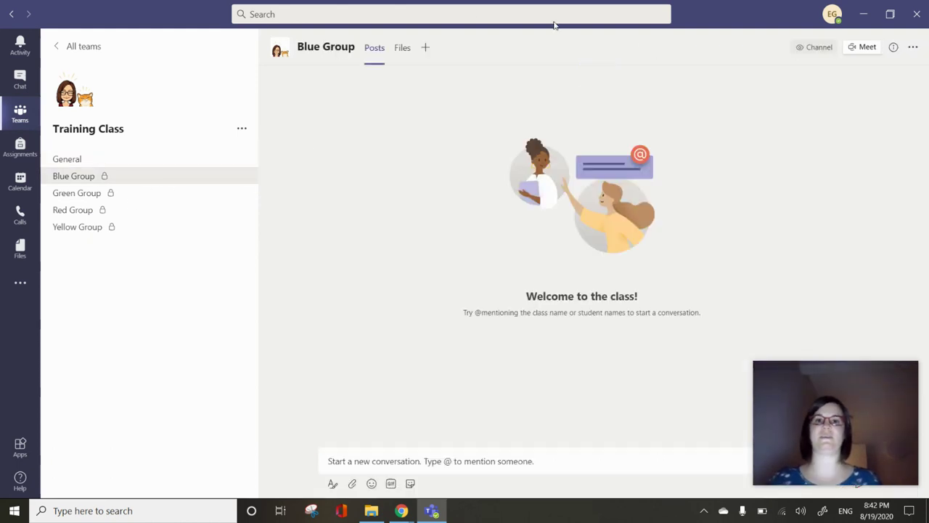
{"action": "left_click", "coordinate": [425, 48]}
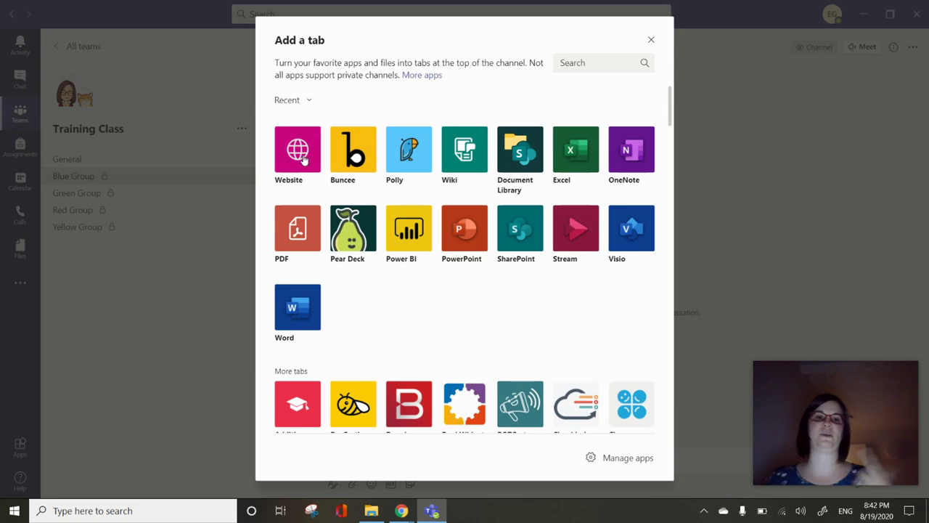
{"action": "left_click", "coordinate": [300, 155]}
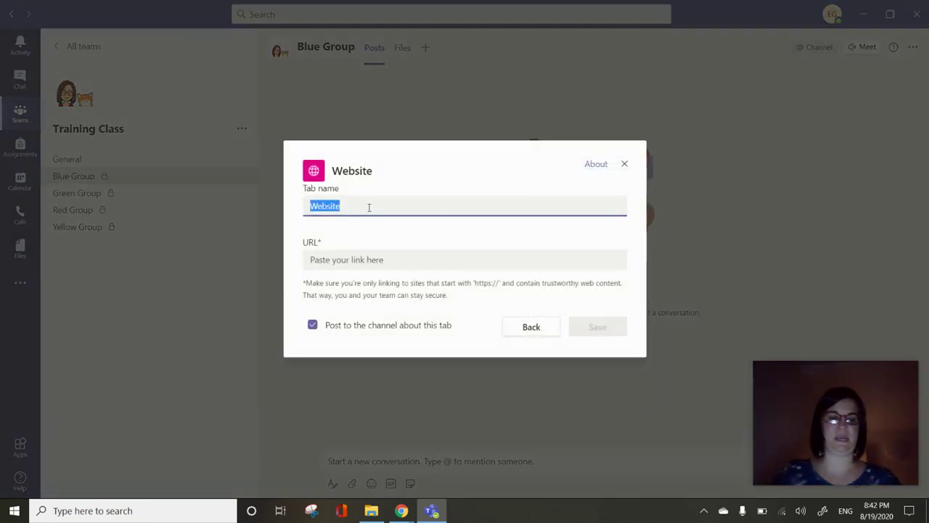
{"action": "type", "text": "Zearn"}
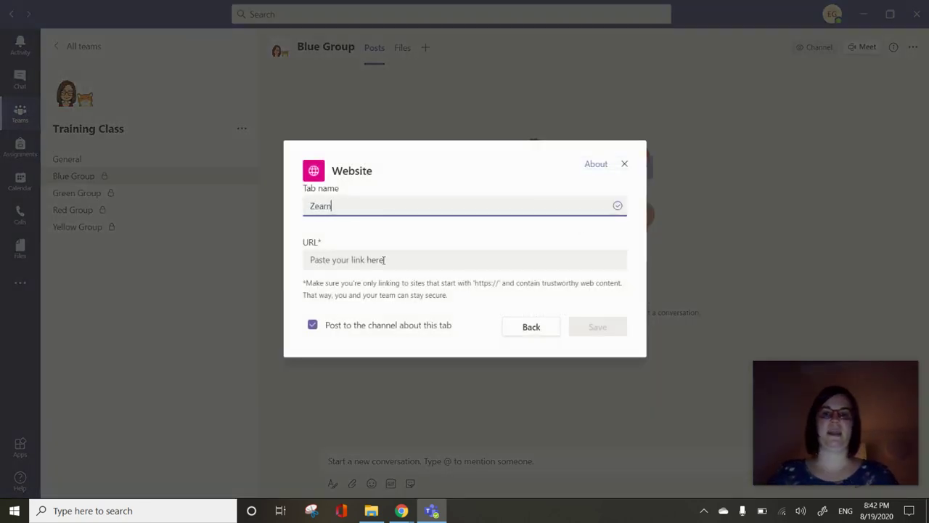
{"action": "left_click", "coordinate": [384, 260]}
{"action": "type", "text": "h"}
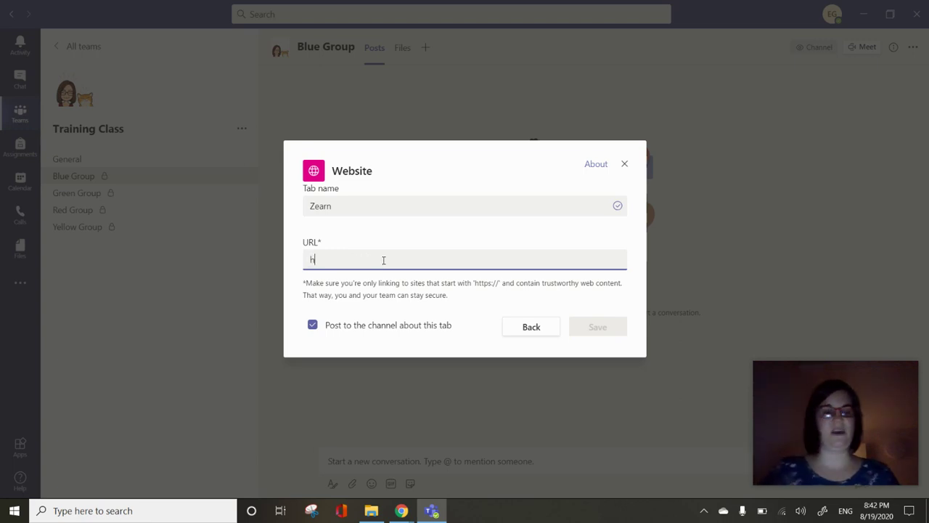
{"action": "type", "text": "ttps:/"}
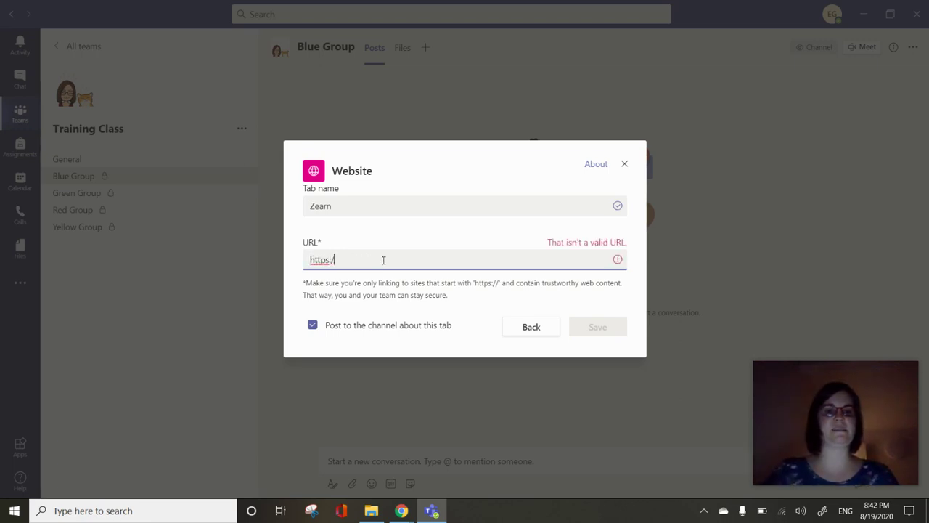
{"action": "type", "text": "/www.zearn.com"}
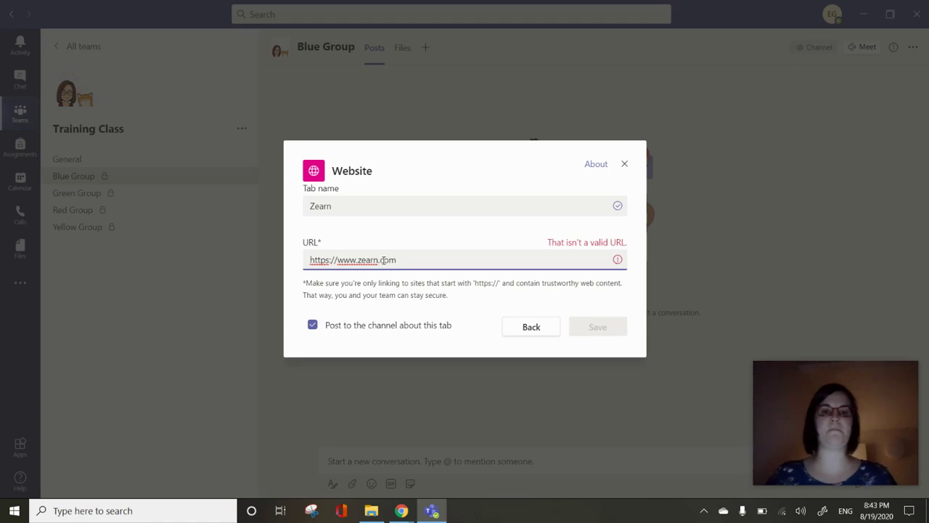
{"action": "left_click", "coordinate": [370, 326]}
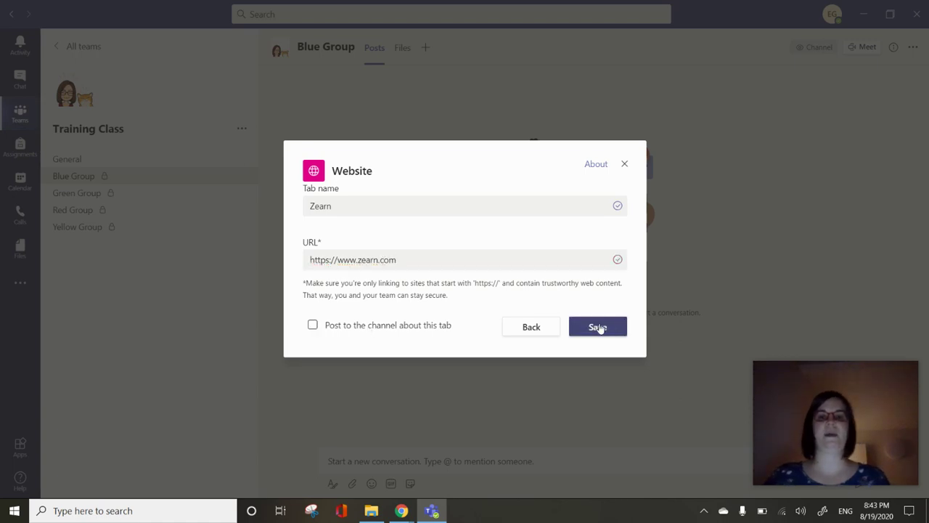
{"action": "left_click", "coordinate": [598, 327]}
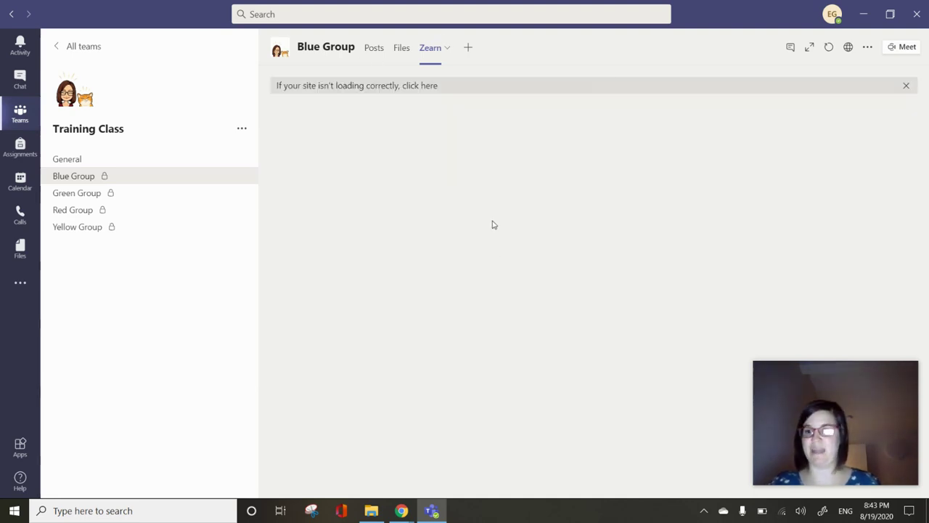
{"action": "left_click", "coordinate": [447, 49]}
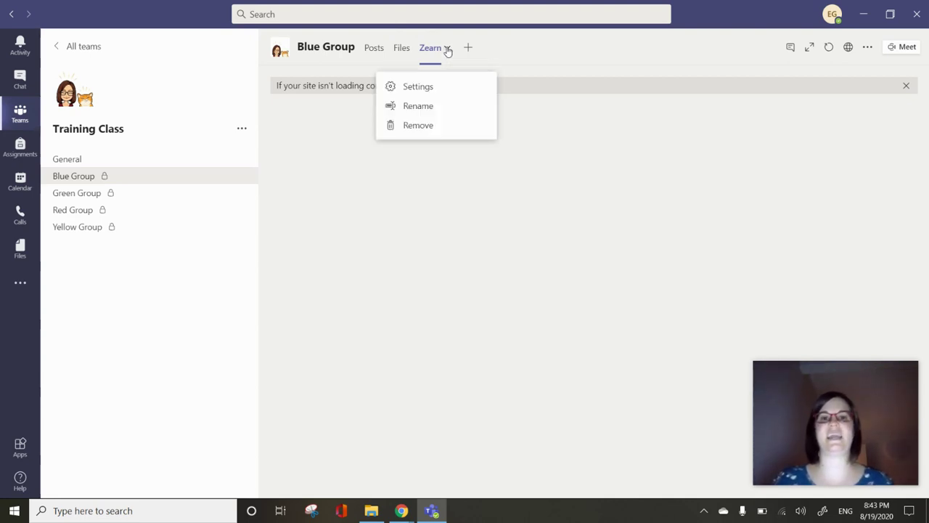
{"action": "left_click", "coordinate": [432, 107]}
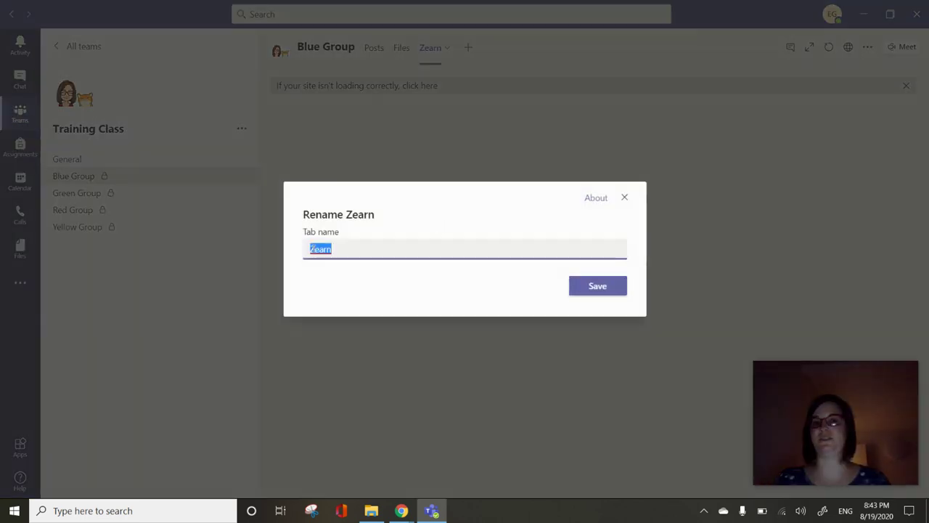
{"action": "left_click", "coordinate": [598, 285]}
{"action": "left_click", "coordinate": [448, 49]}
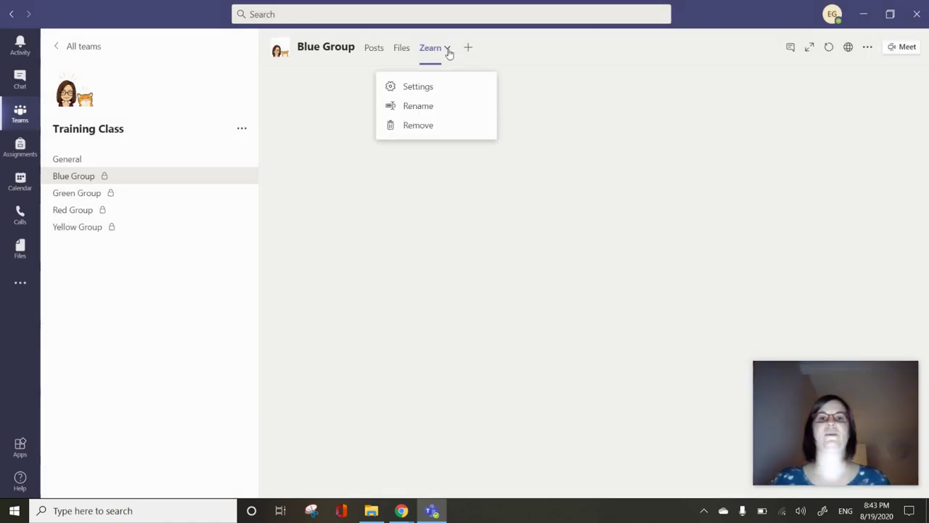
{"action": "left_click", "coordinate": [448, 85]}
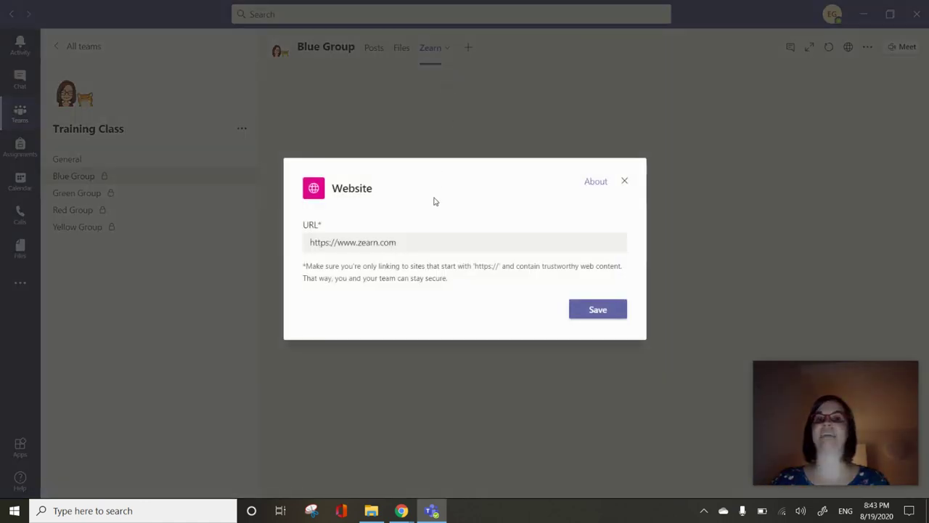
{"action": "left_click", "coordinate": [422, 242]}
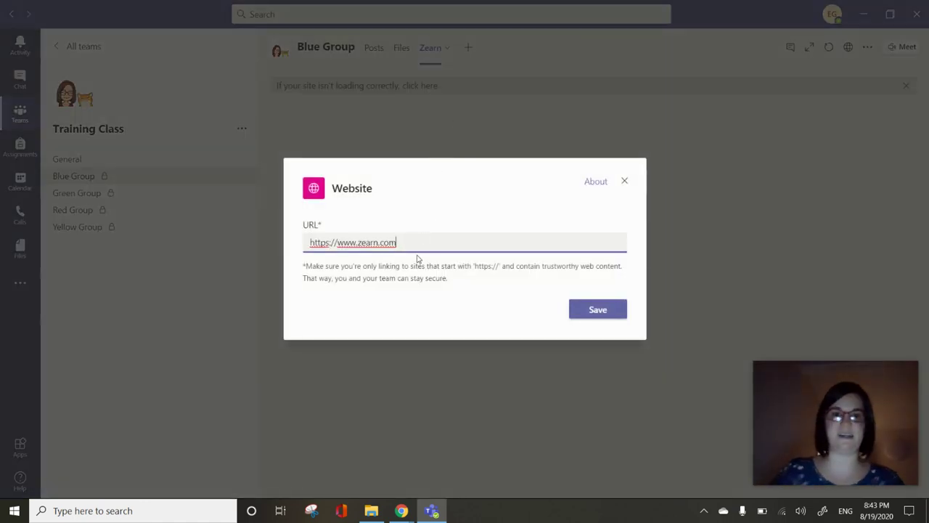
{"action": "key", "text": "BackSpace"}
{"action": "key", "text": "BackSpace"}
{"action": "key", "text": "BackSpace"}
{"action": "key", "text": "BackSpace"}
{"action": "type", "text": ".org"}
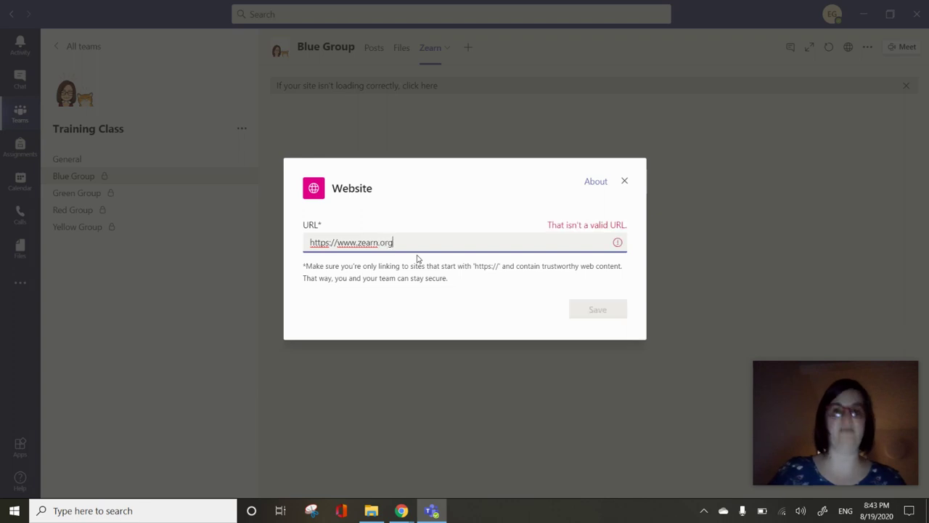
{"action": "left_click", "coordinate": [597, 309]}
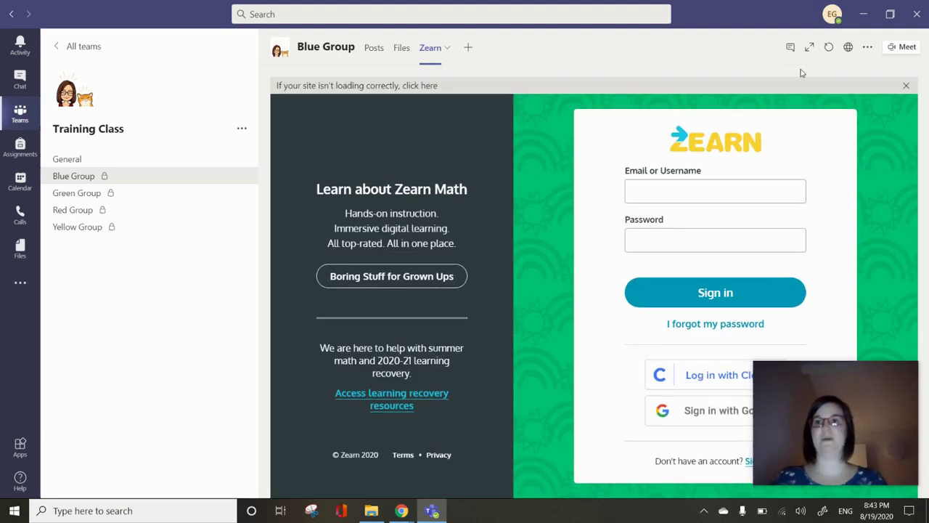
{"action": "left_click", "coordinate": [809, 46]}
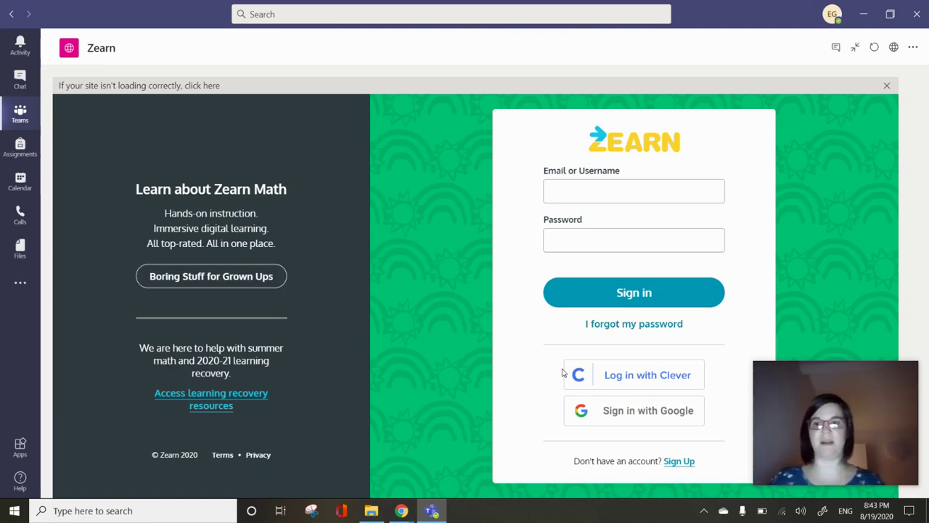
{"action": "left_click", "coordinate": [855, 48]}
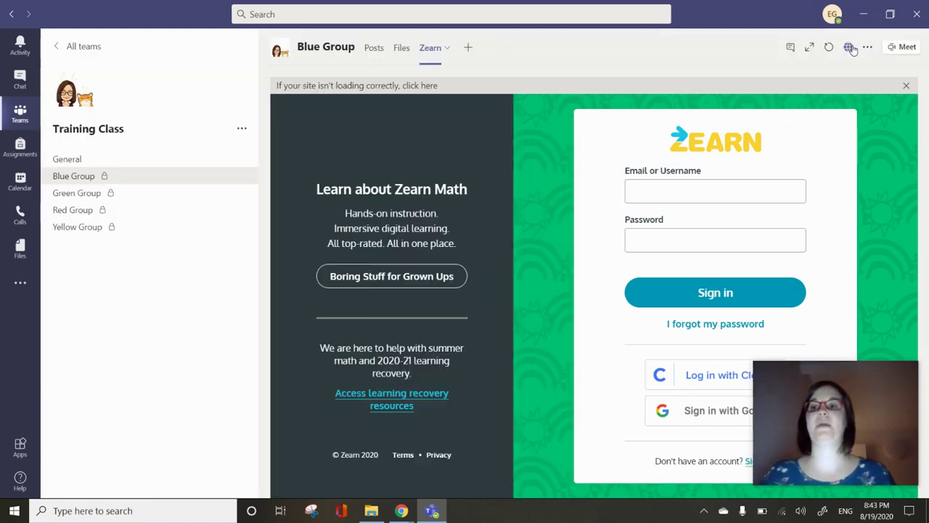
Compare the tabs of the Green Group, General and Blue Group channels, ending on General.
{"action": "left_click", "coordinate": [88, 194]}
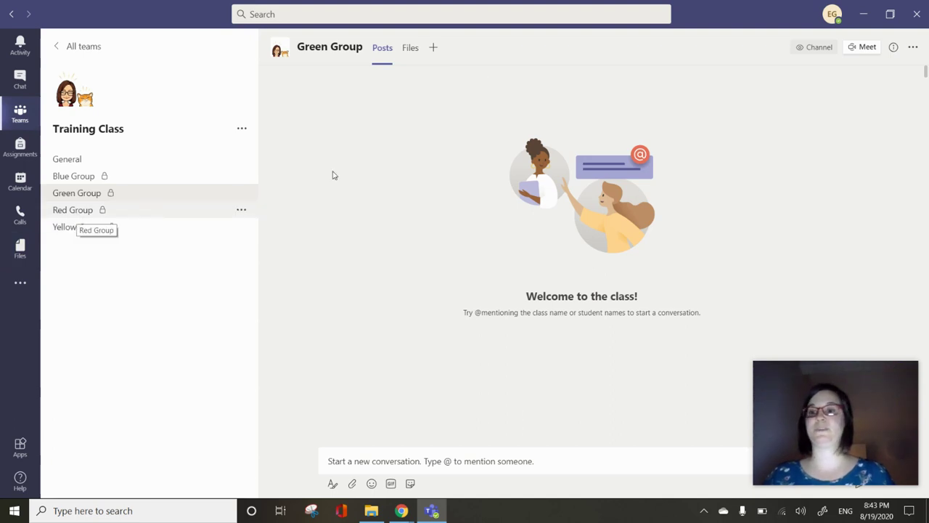
{"action": "left_click", "coordinate": [86, 162]}
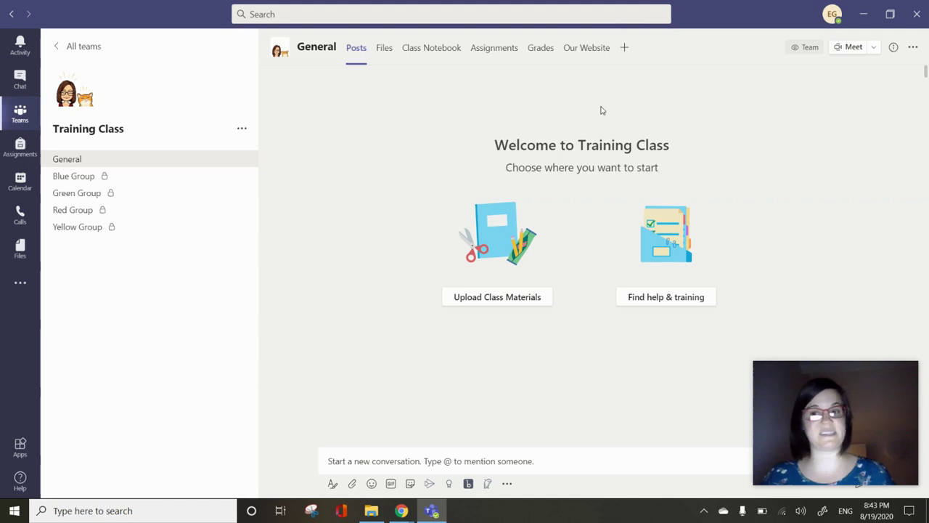
{"action": "left_click", "coordinate": [86, 177]}
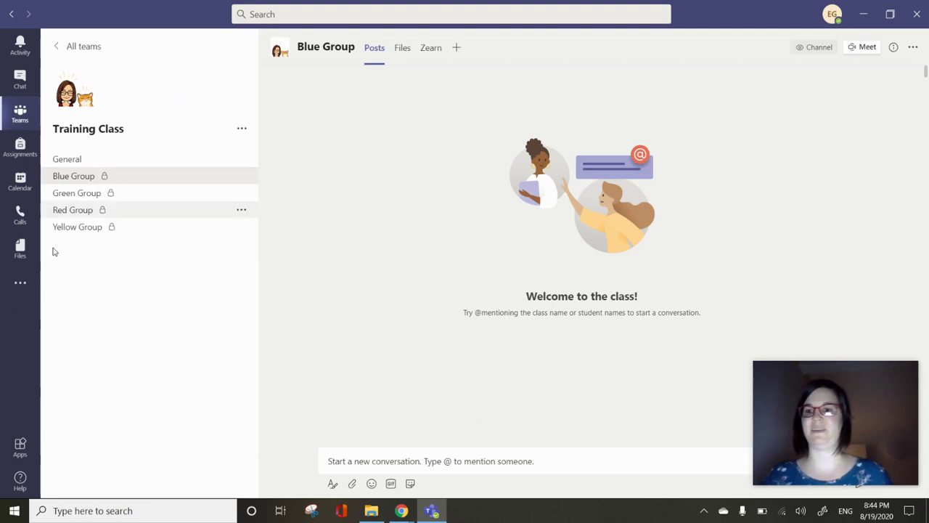
{"action": "left_click", "coordinate": [83, 159]}
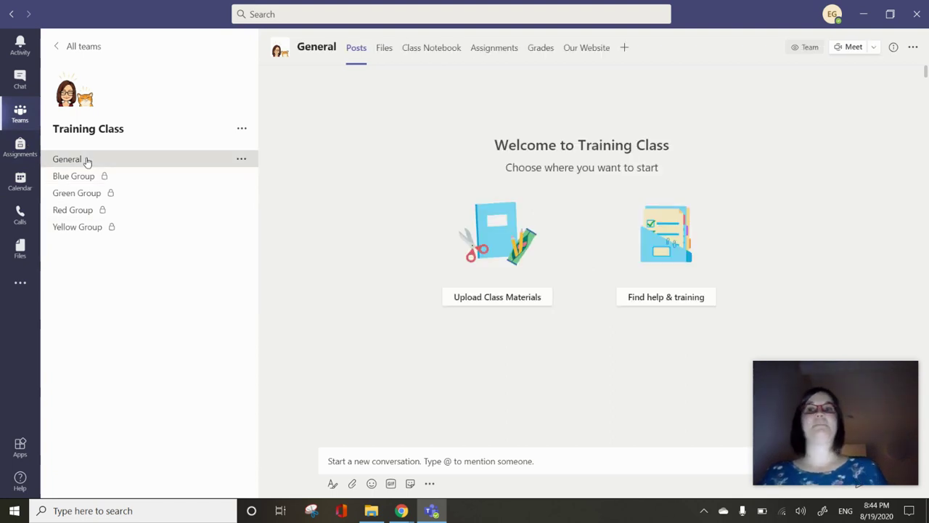